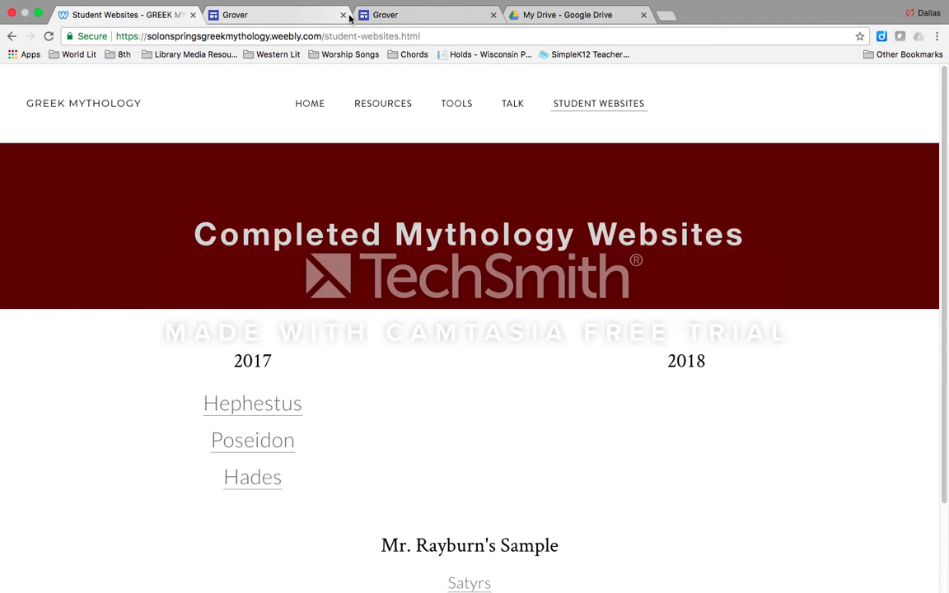
Switch to the Google Drive page and create a new Google Sites website in My Drive
click(532, 18)
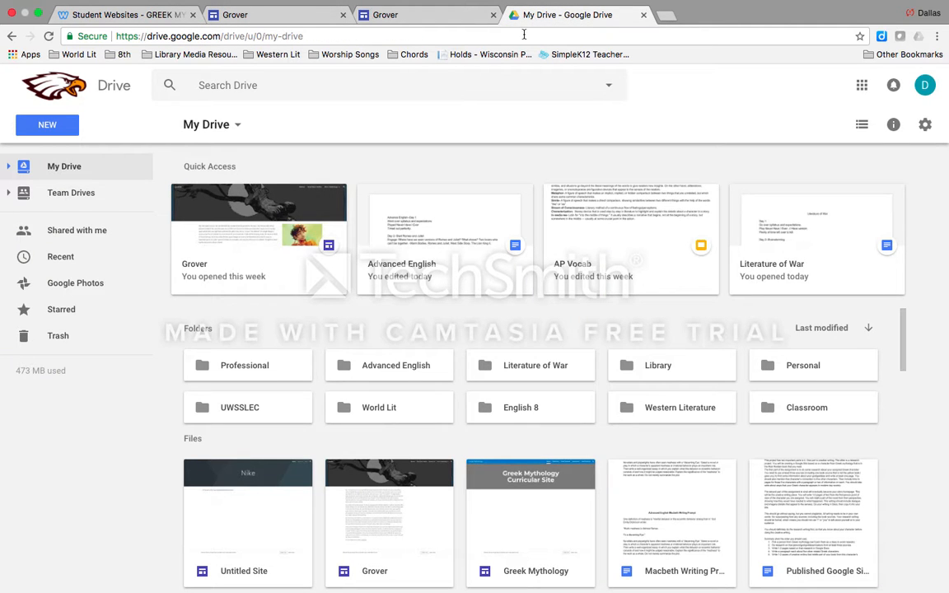
click(524, 36)
click(371, 164)
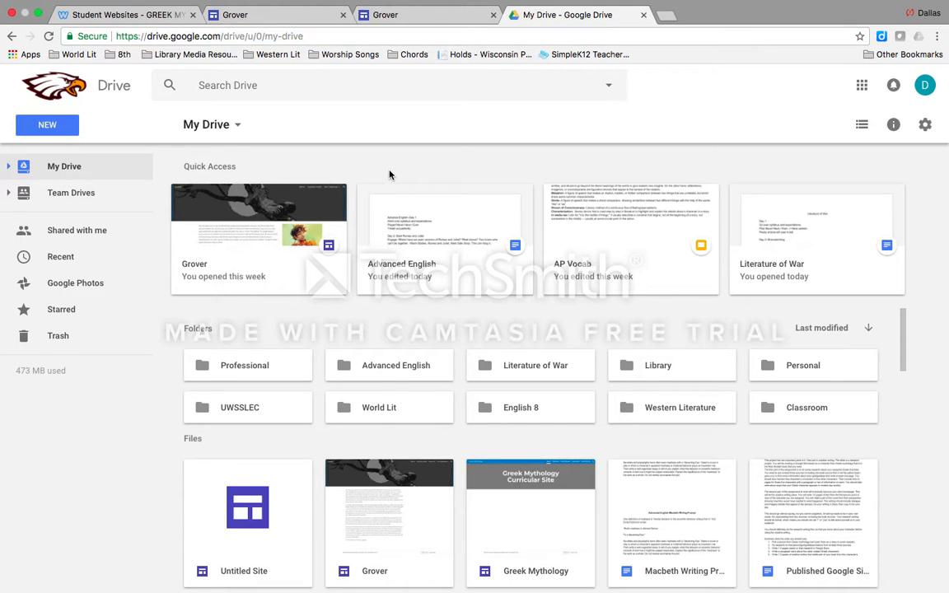
click(227, 129)
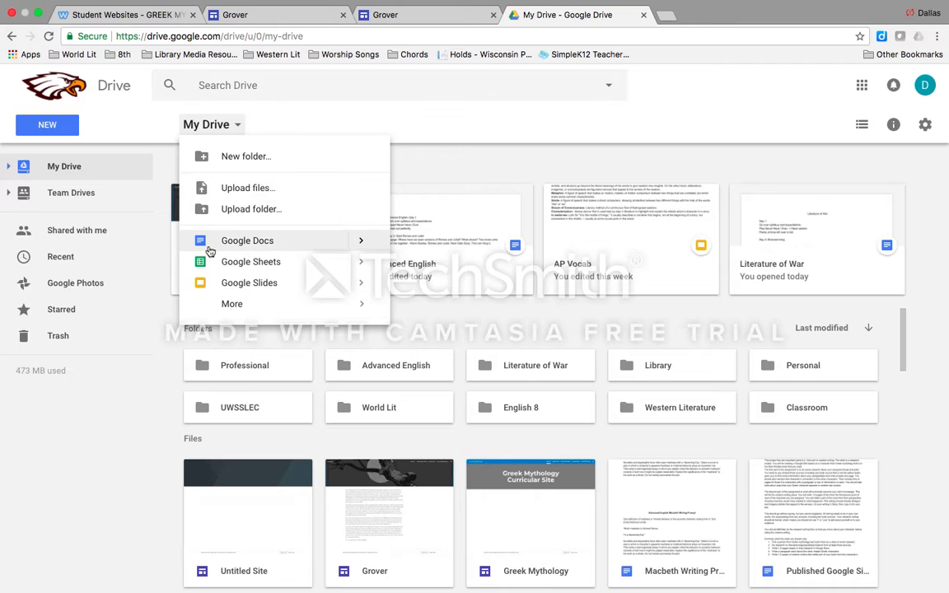
mouse_move(256, 309)
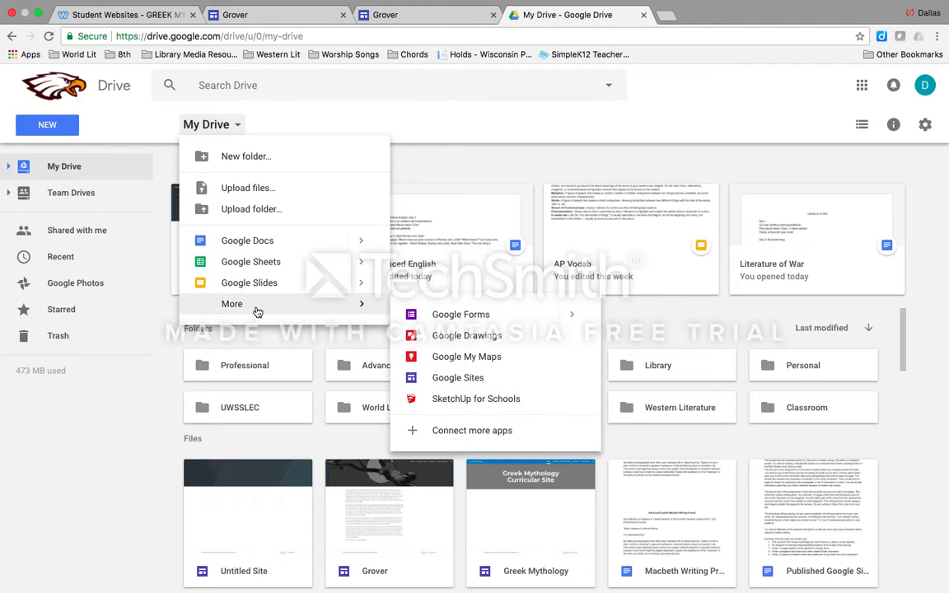
click(490, 384)
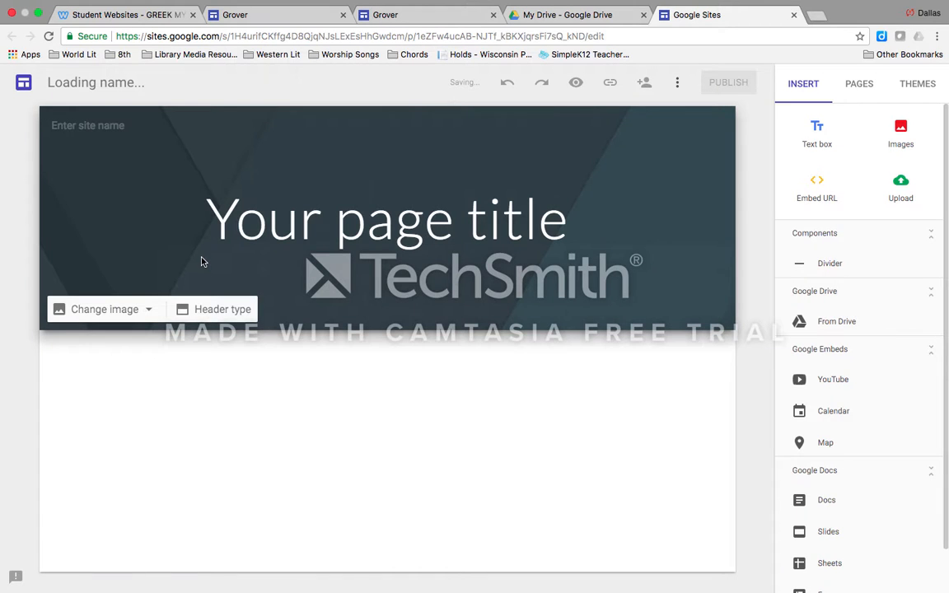
Replace the placeholder page title in the header with "Nike"
click(355, 222)
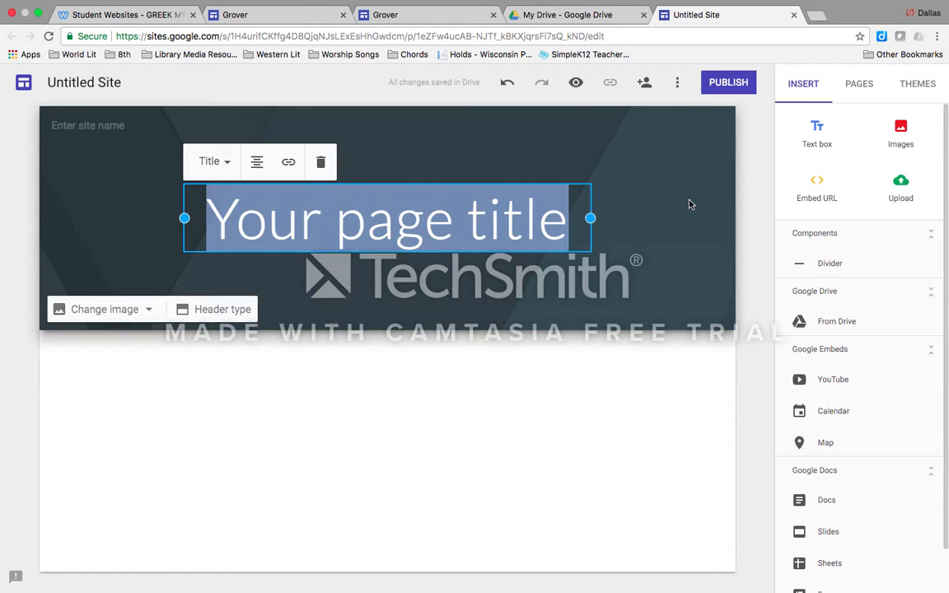
text(ni)
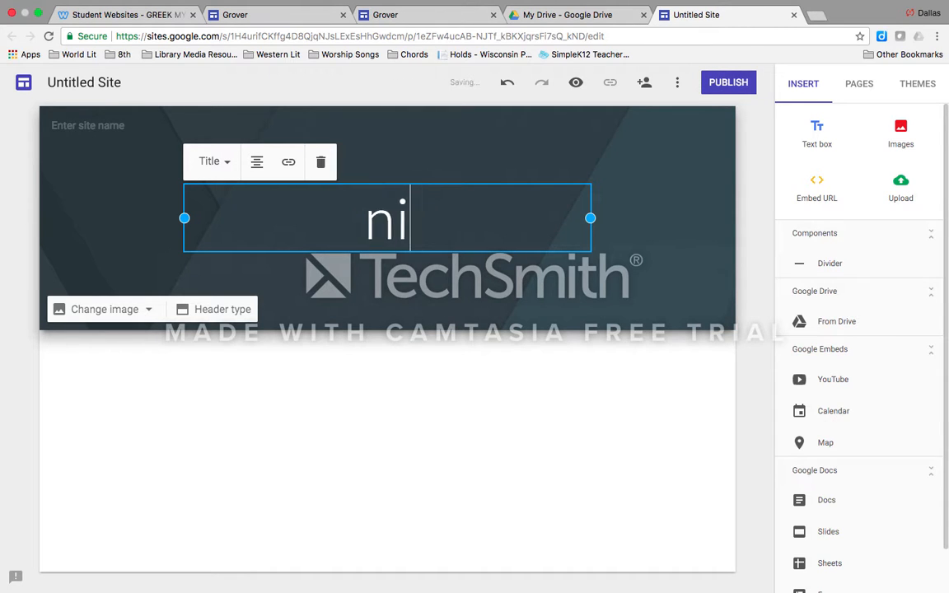
key(BackSpace)
key(BackSpace)
text(Nike)
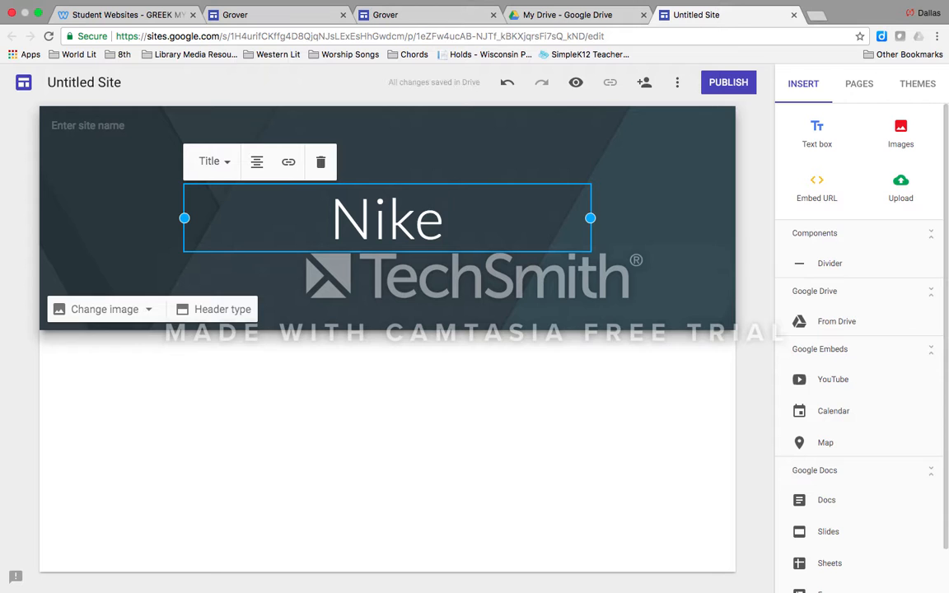
click(615, 218)
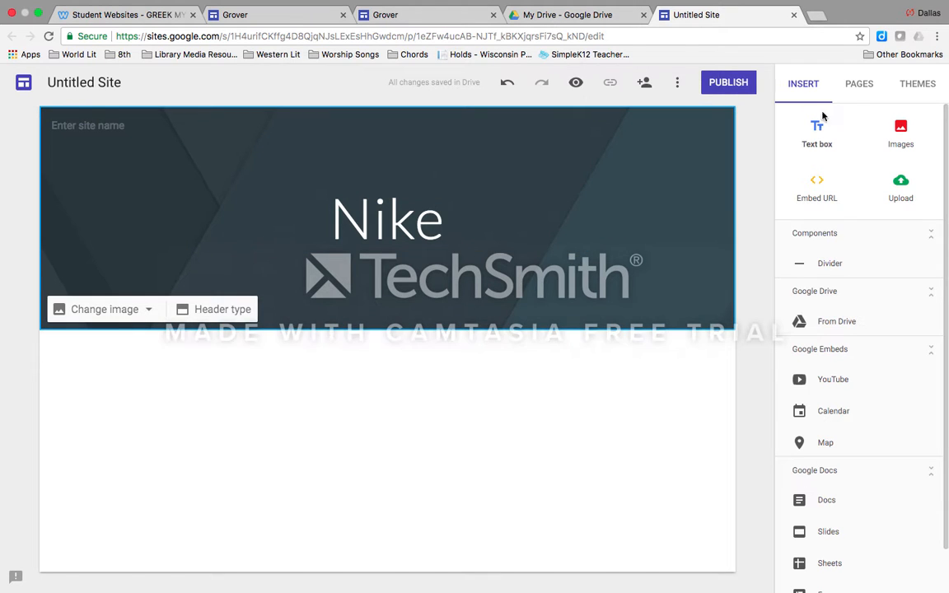
Try the pink colour of the Simple theme and switch back to blue
click(924, 86)
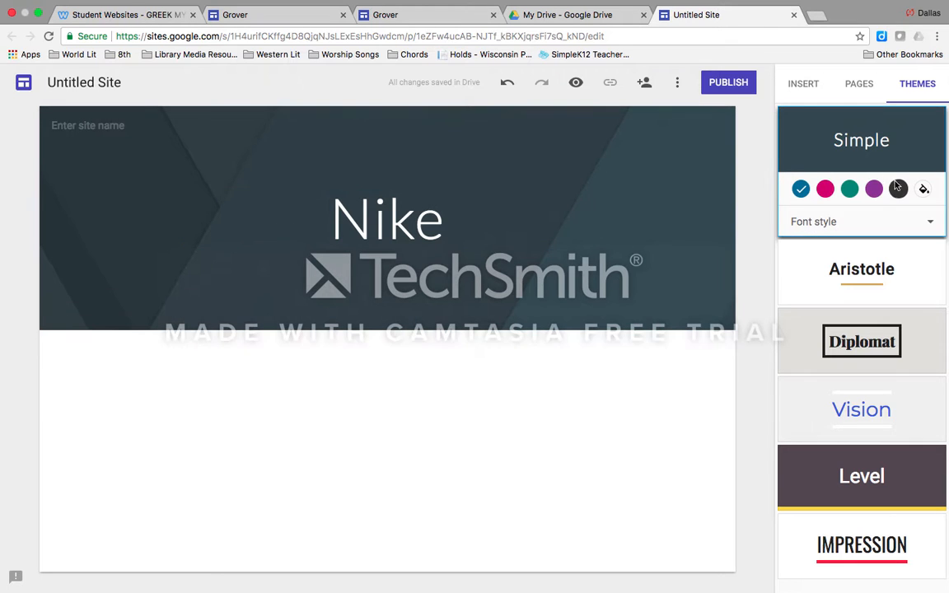
click(824, 189)
click(801, 189)
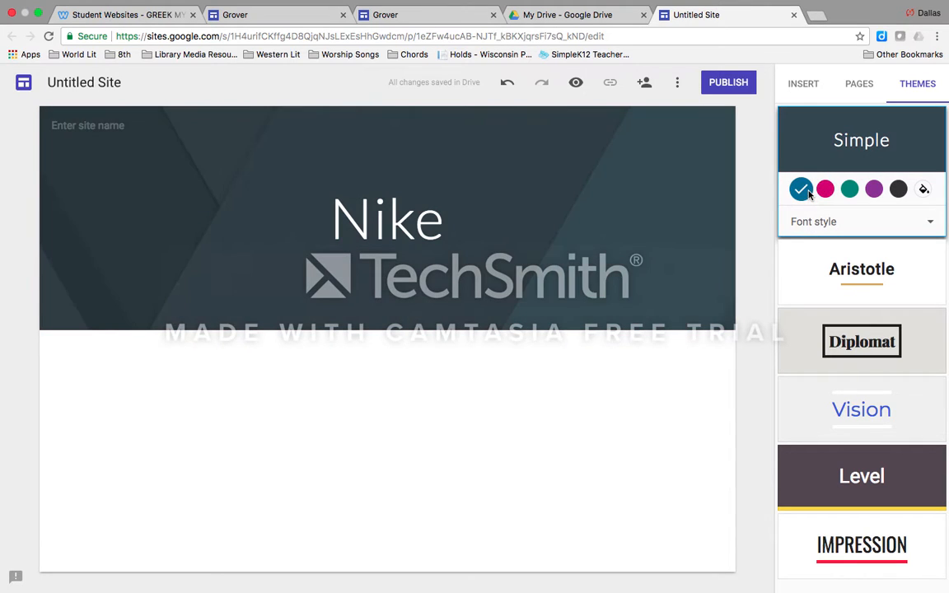
click(789, 91)
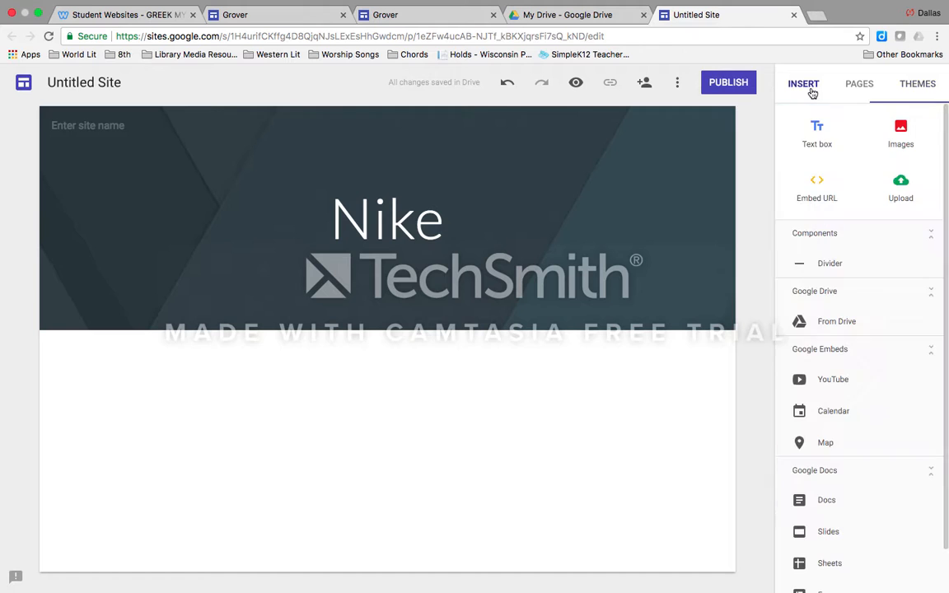
click(439, 236)
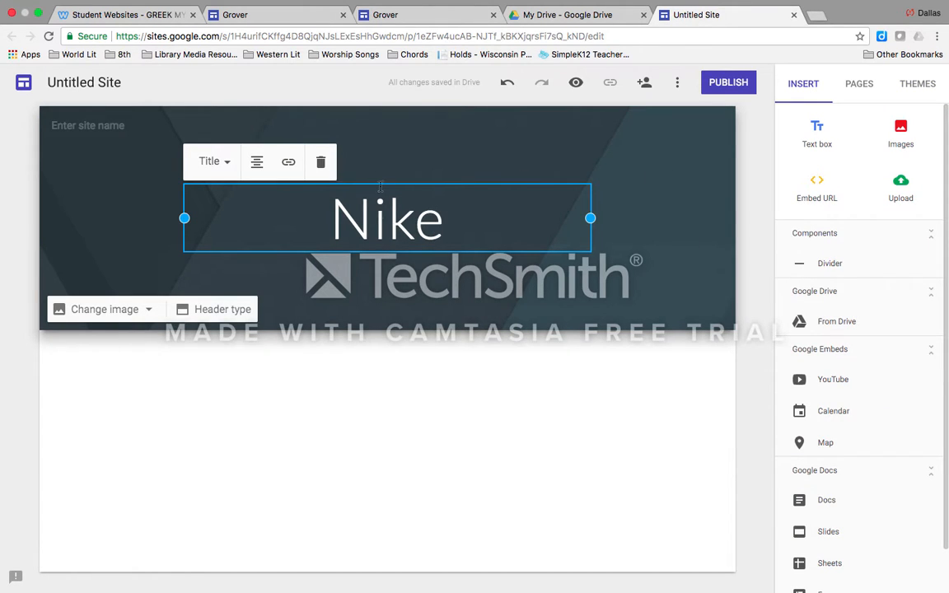
click(329, 424)
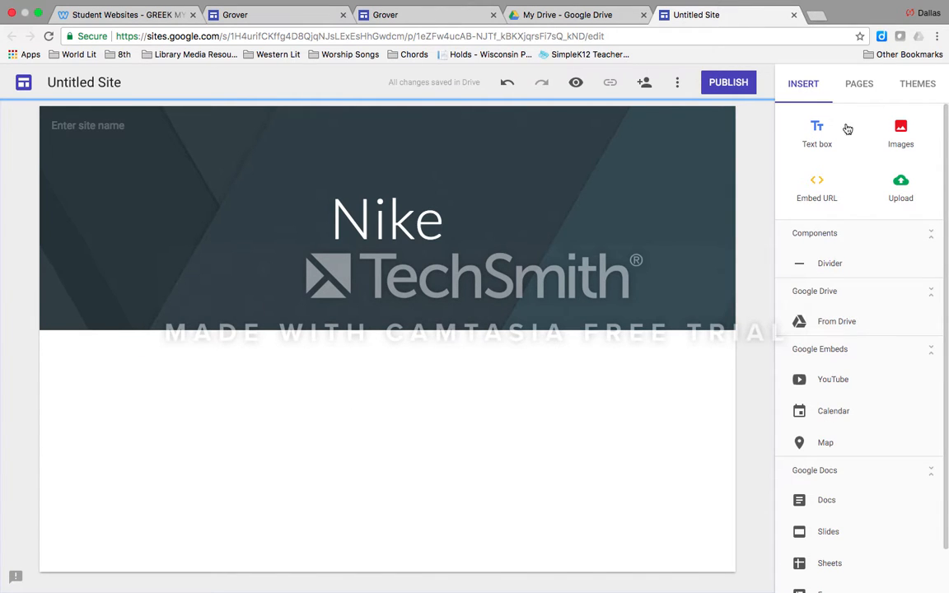
Add a text box below the header reading "Hello! My name is Nike! I am the goddess of victory!"
click(817, 136)
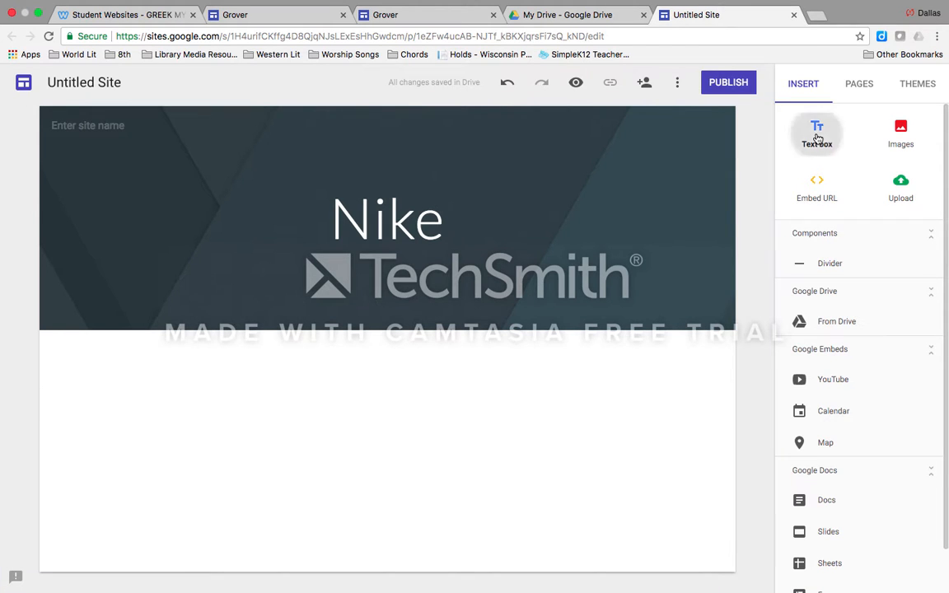
text(H)
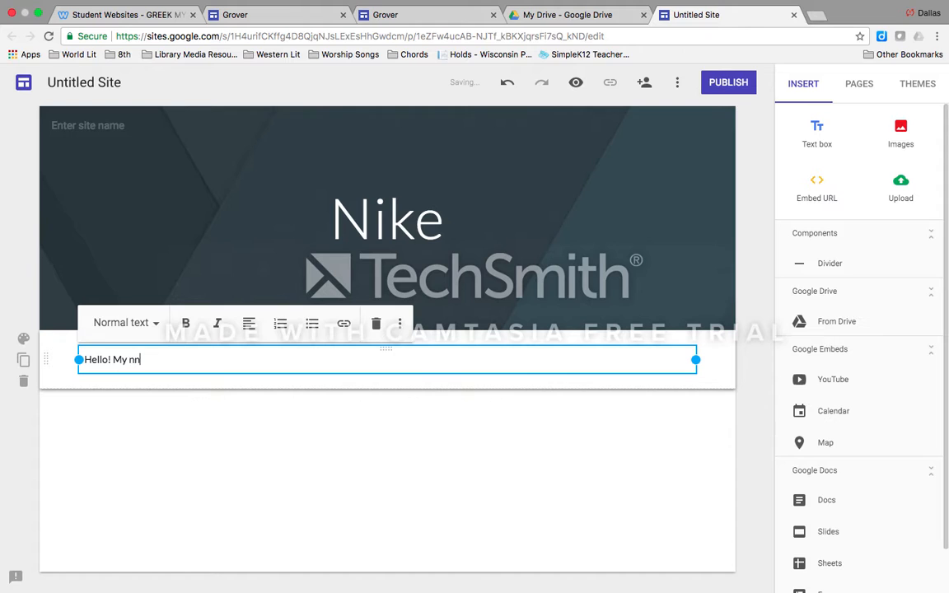
text(ello! My name is Nike! I am the god)
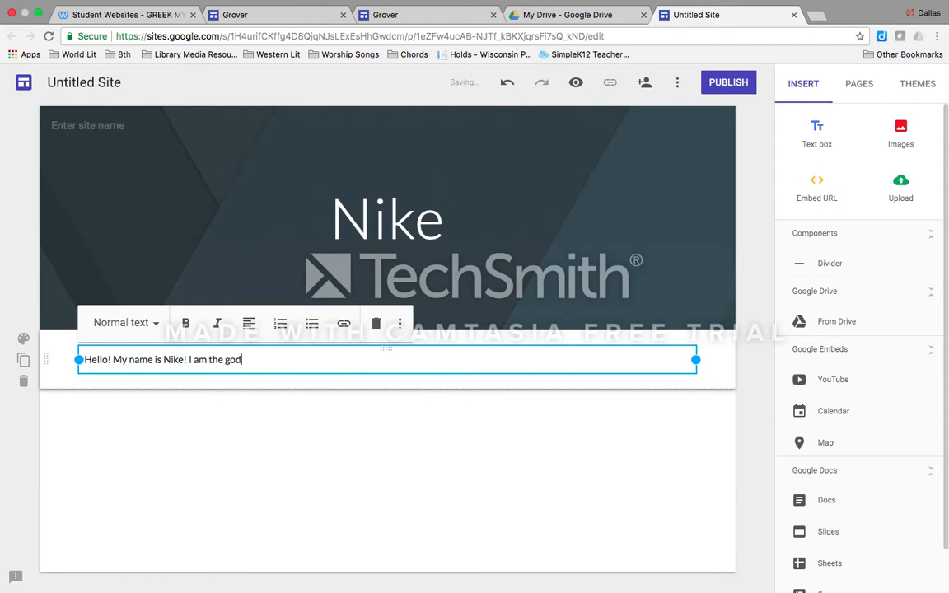
text(dess of vit)
key(BackSpace)
key(BackSpace)
text(ctory!)
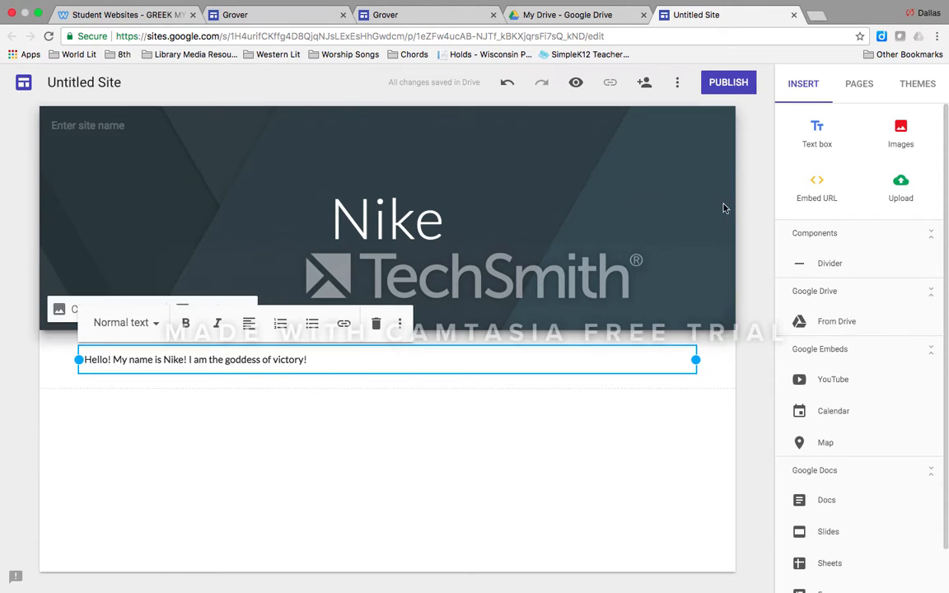
Search the web images for "Nike goddess" and insert the dark winged statue photo with the beige background
click(903, 134)
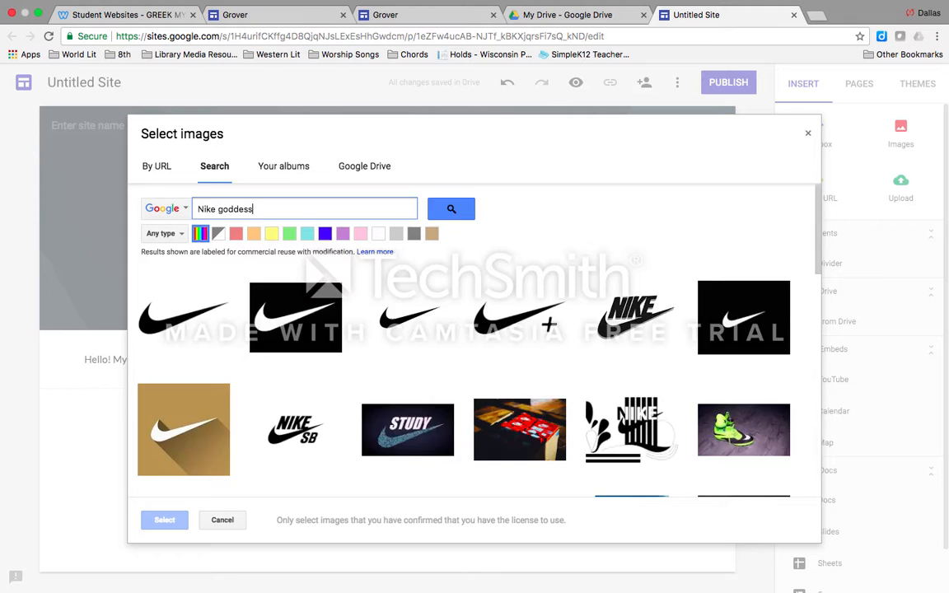
key(Return)
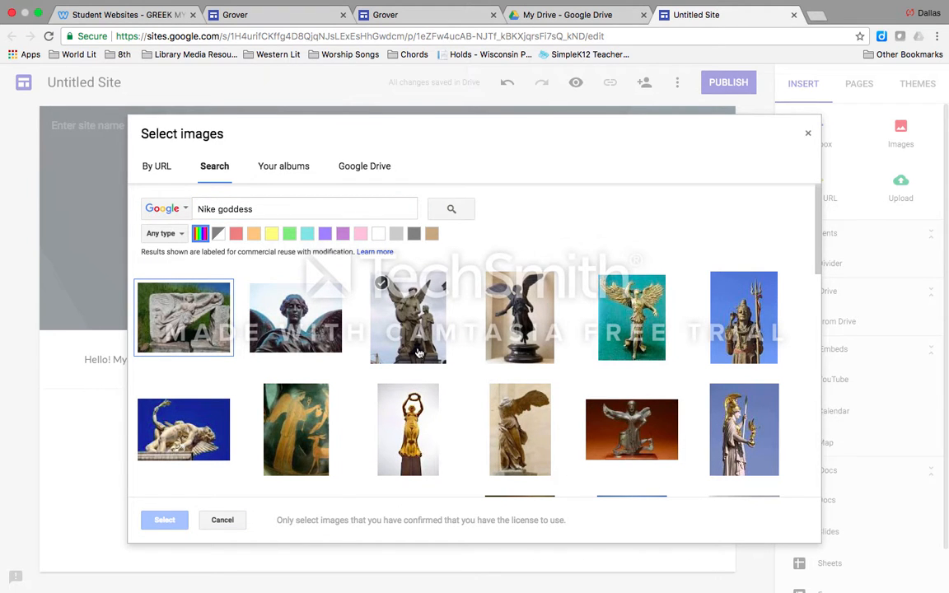
scroll(445, 288, down, 2)
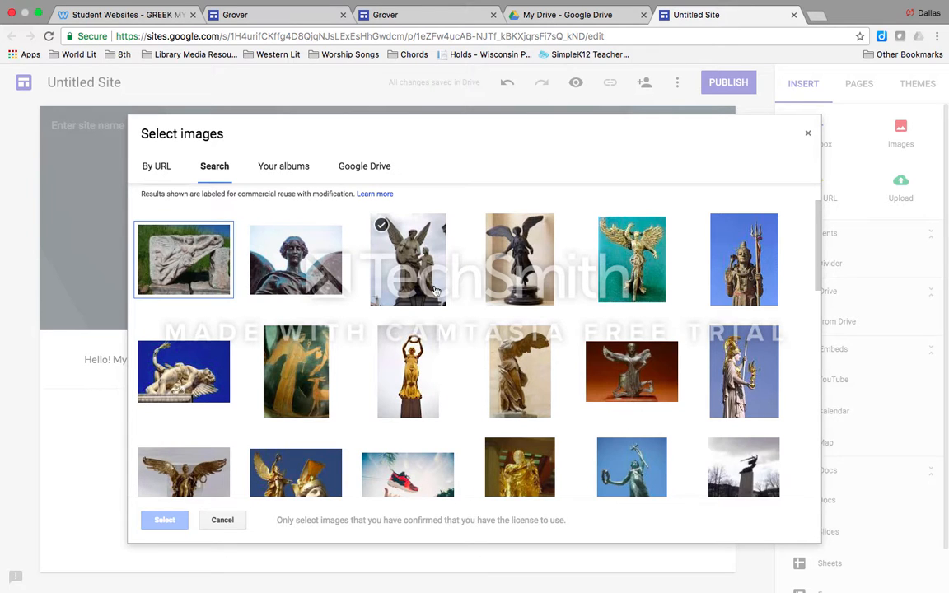
click(535, 271)
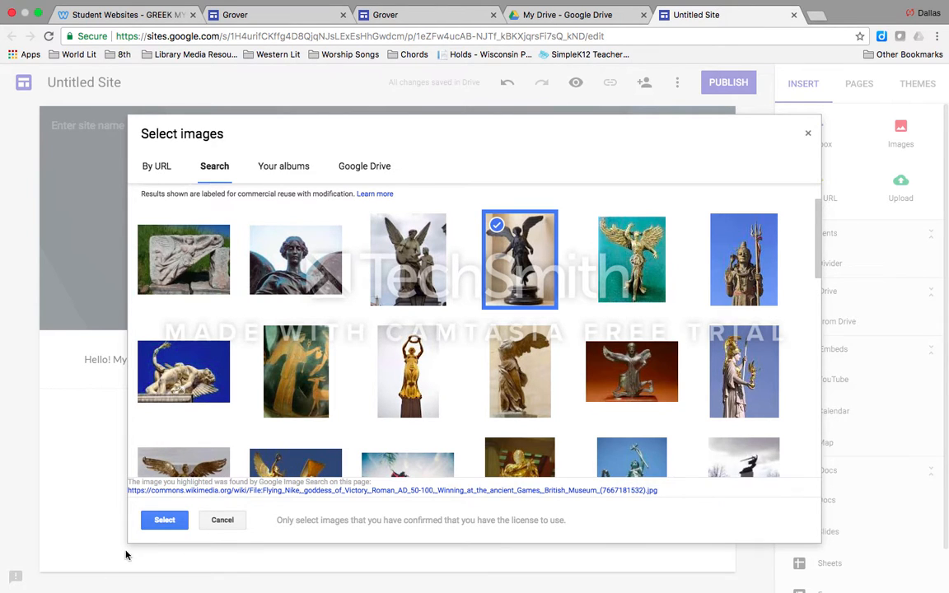
click(165, 520)
scroll(284, 379, up, 3)
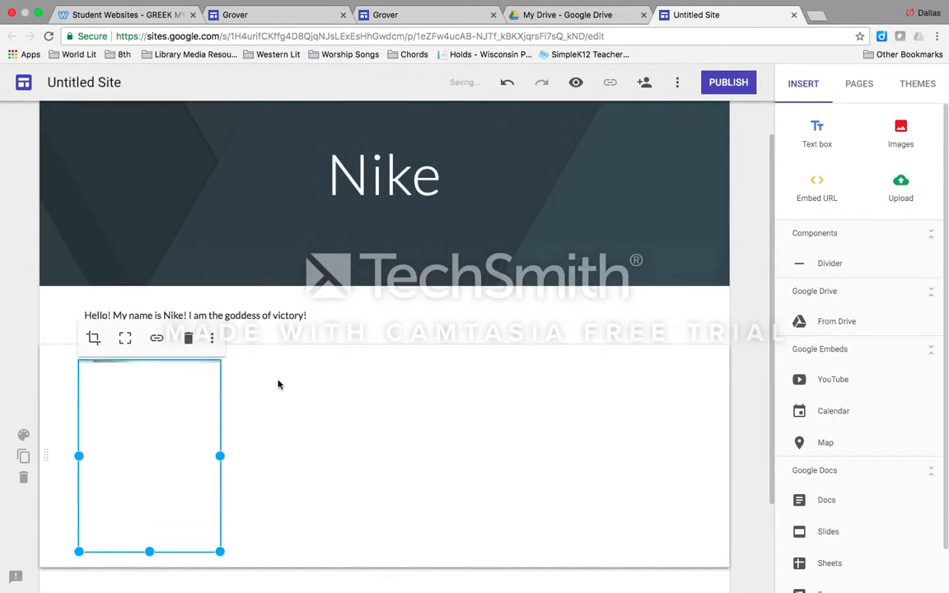
Try to move, enlarge and crop the statue image below the greeting text, and delete the image
drag(135, 426, 572, 385)
drag(449, 463, 325, 365)
double_click(333, 373)
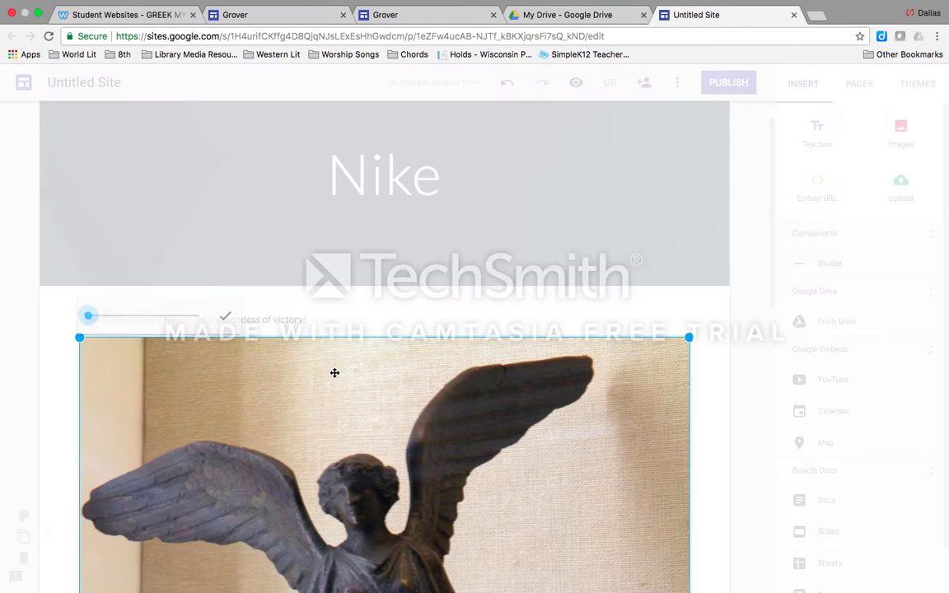
scroll(344, 380, down, 3)
right_click(474, 338)
click(319, 248)
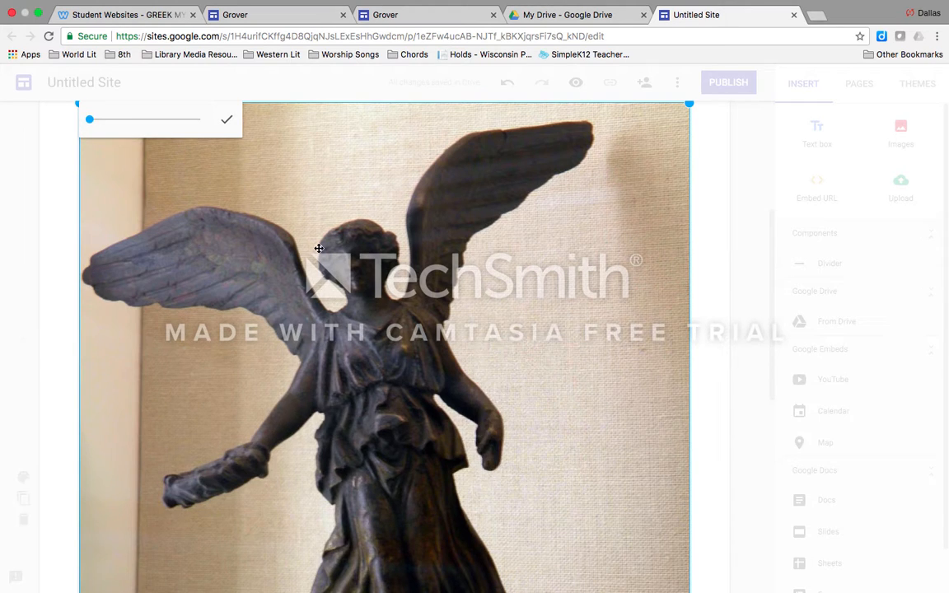
scroll(488, 269, up, 2)
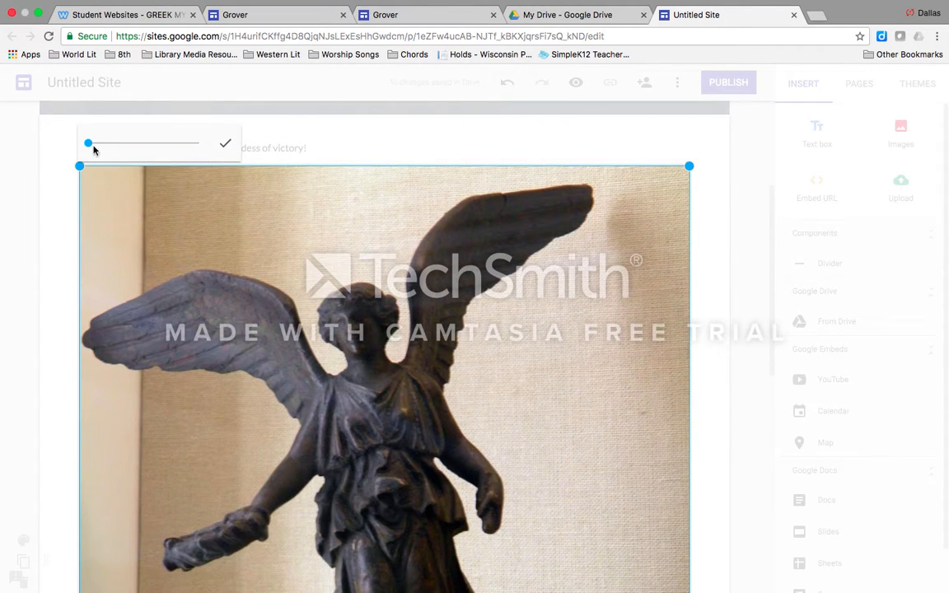
drag(93, 150, 62, 141)
click(679, 154)
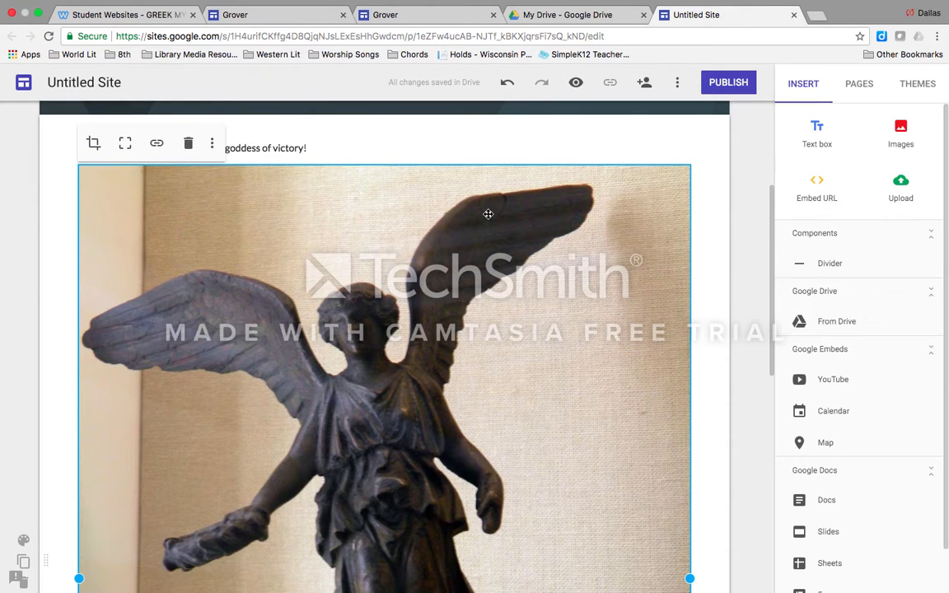
click(188, 143)
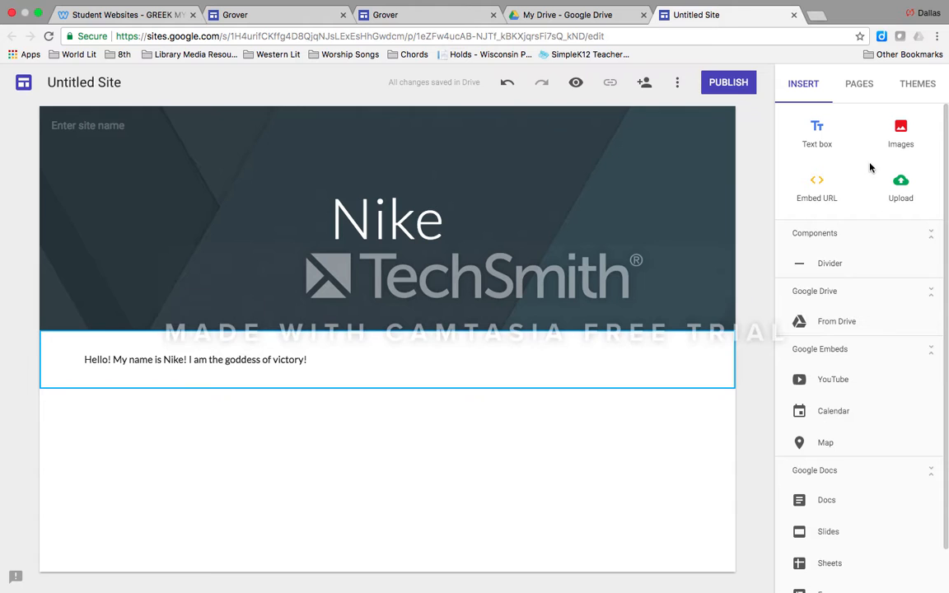
Insert the same dark winged statue photo again and place it to the right of the greeting text
click(902, 130)
double_click(499, 251)
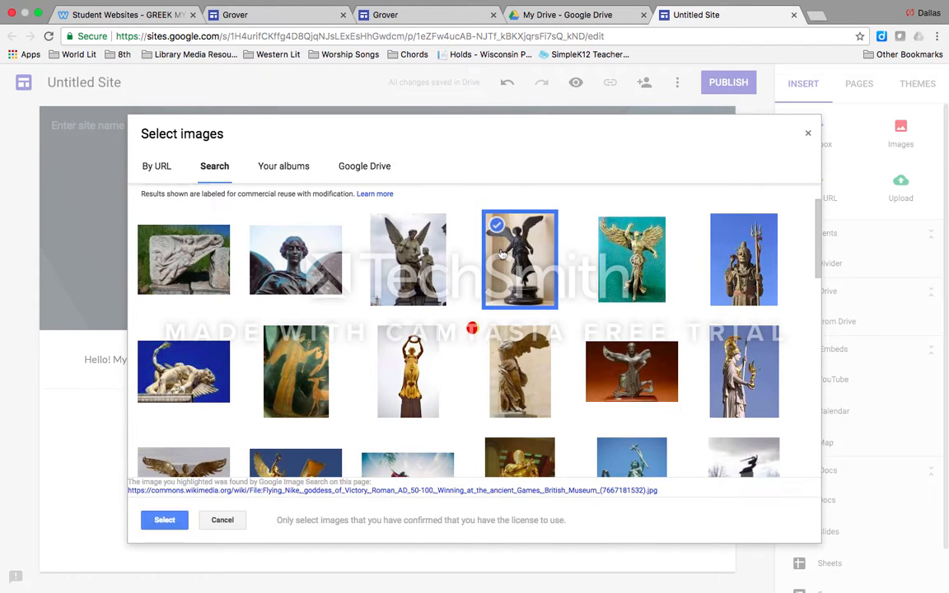
drag(128, 296, 684, 195)
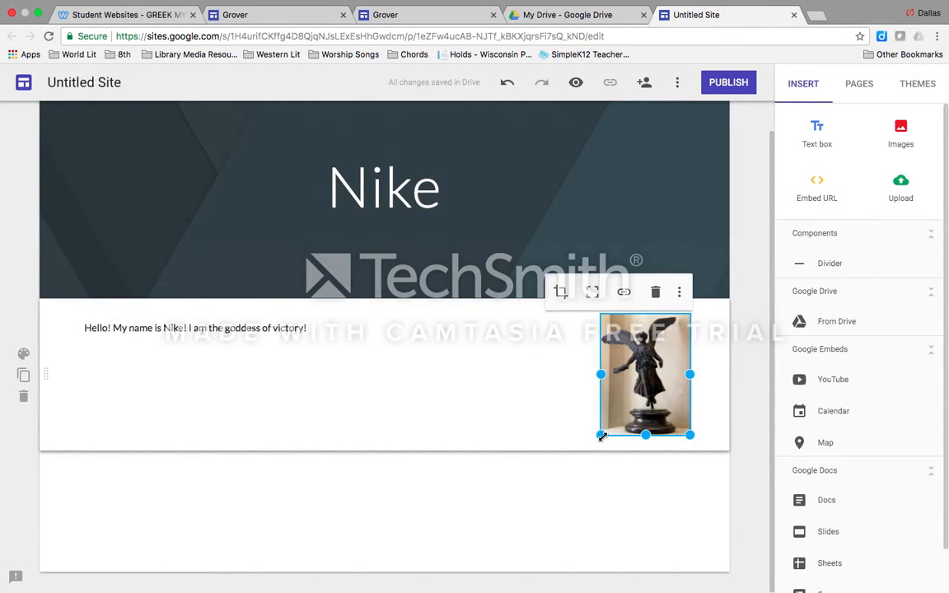
Enlarge the statue image beside the greeting and crop it slightly zoomed in, repositioned to show the full head and left wing
drag(600, 435, 497, 559)
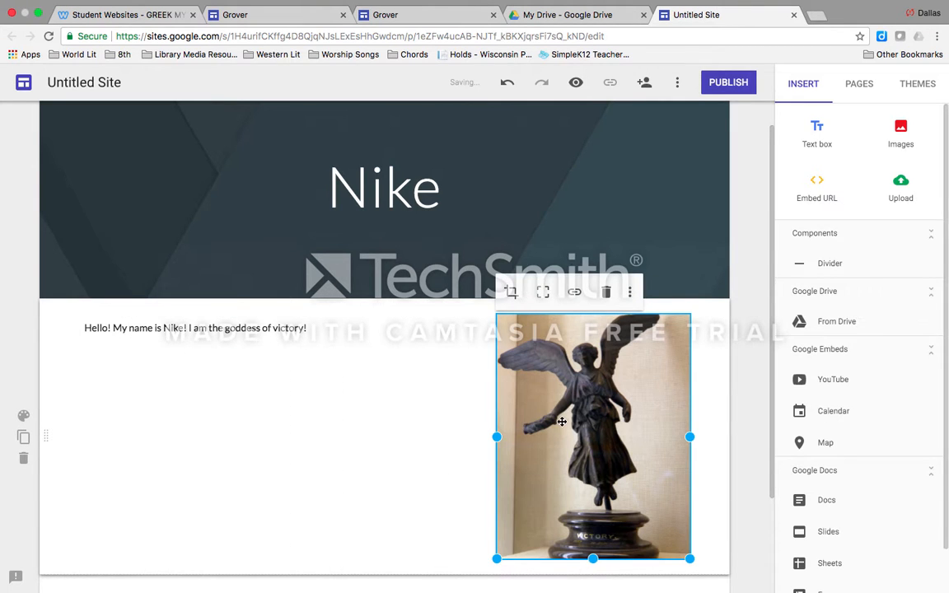
click(510, 292)
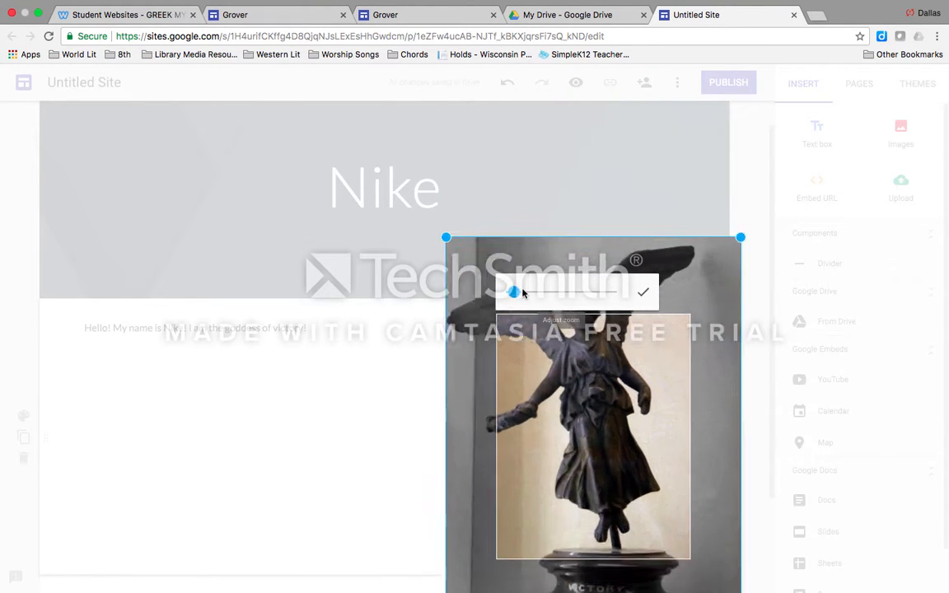
drag(522, 293, 509, 292)
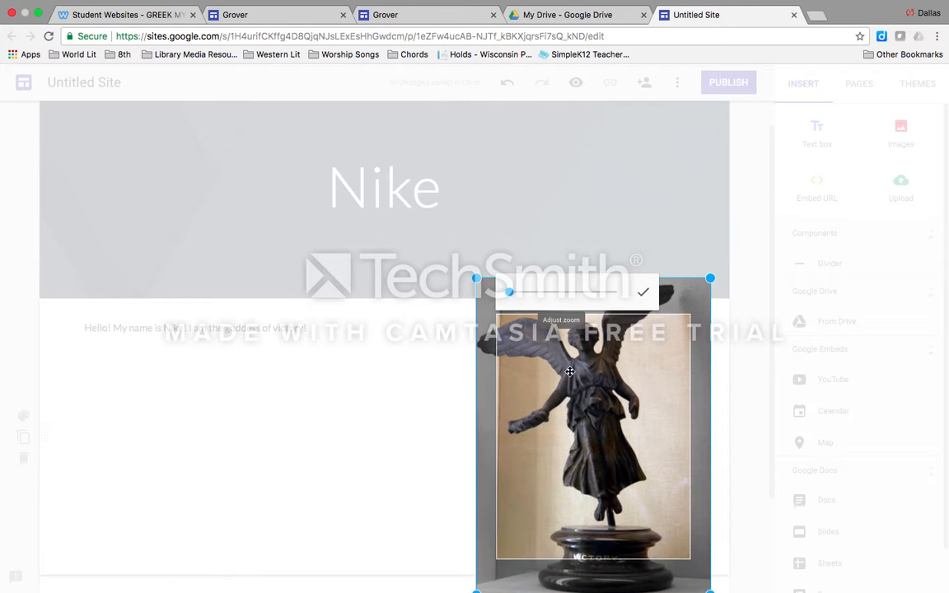
drag(570, 371, 590, 428)
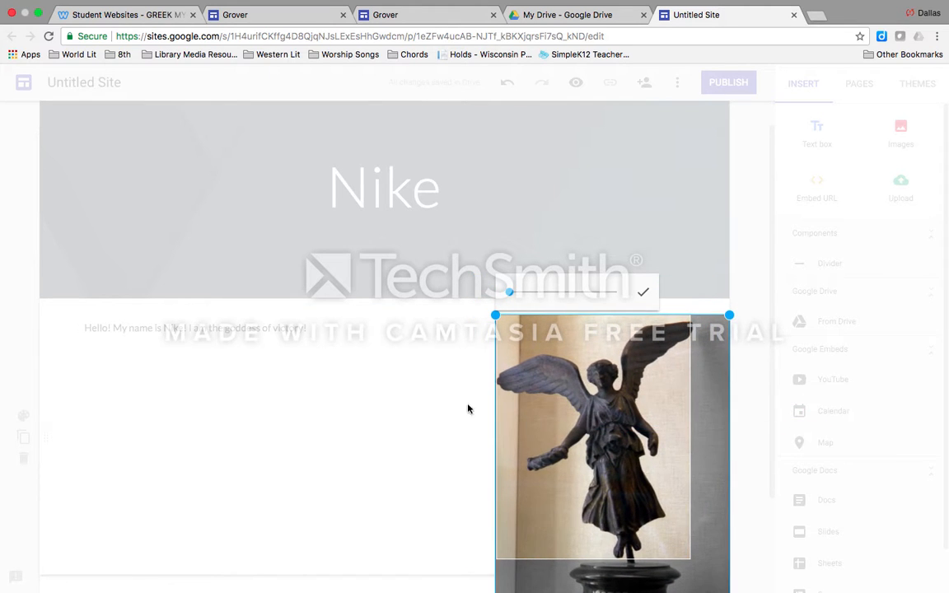
click(420, 394)
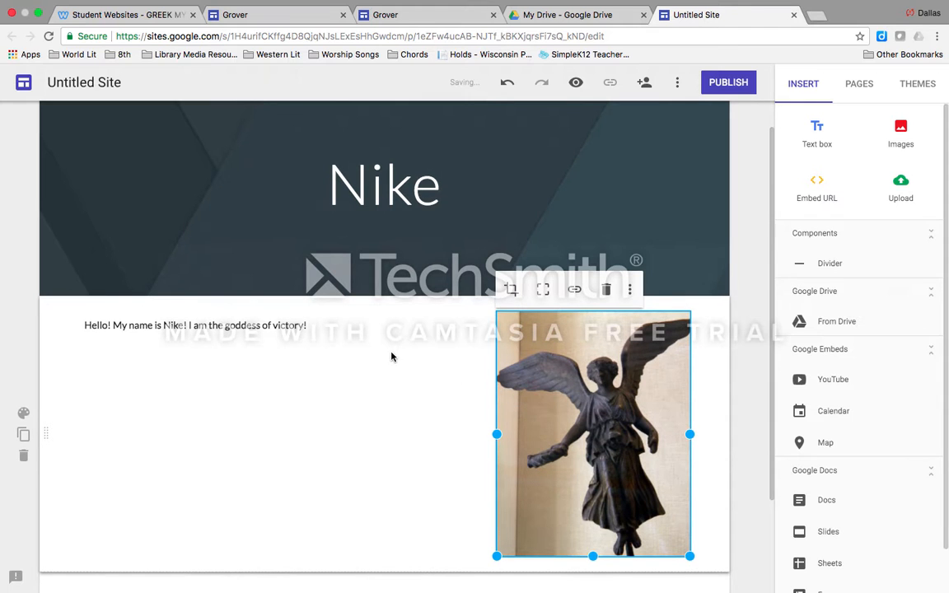
drag(630, 366, 577, 387)
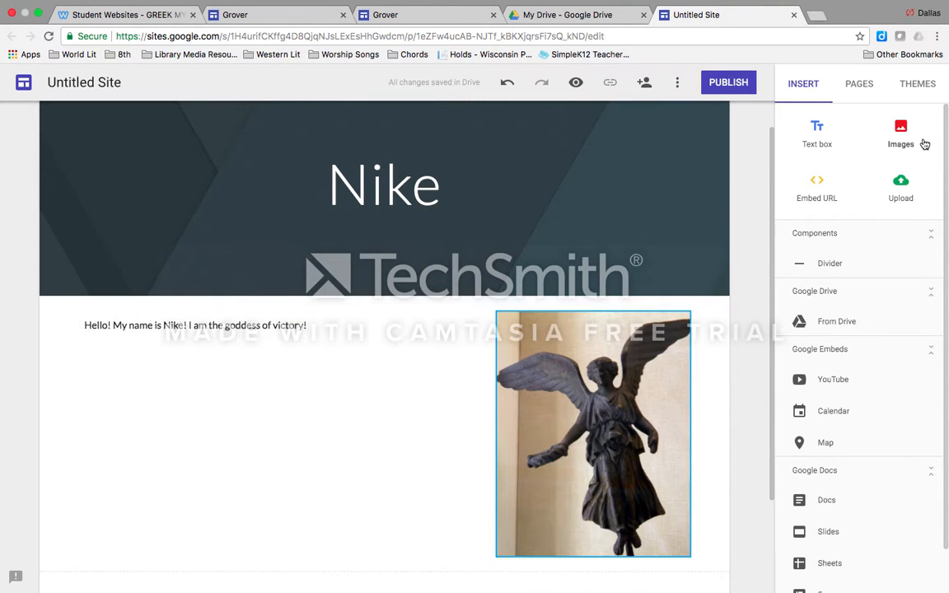
click(817, 186)
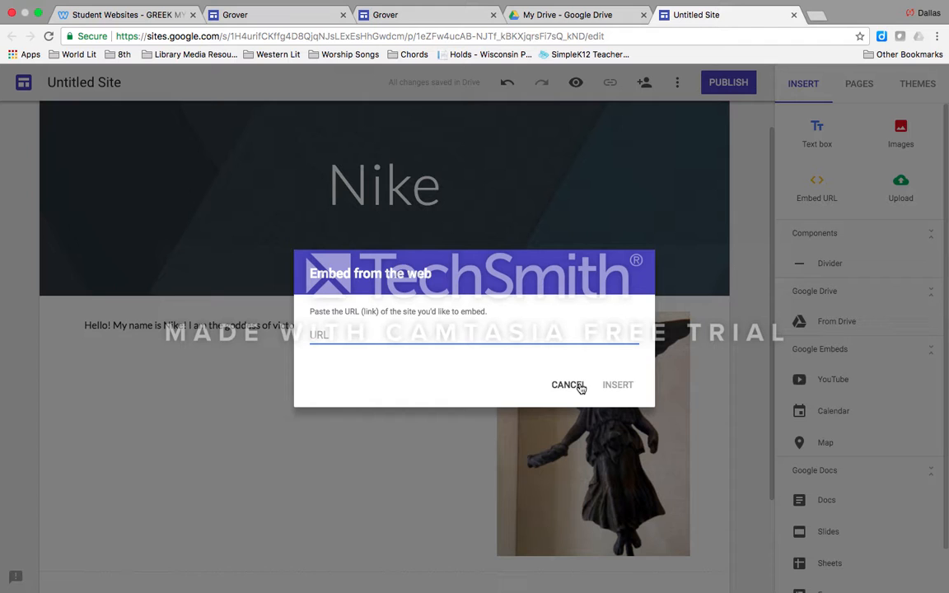
click(579, 385)
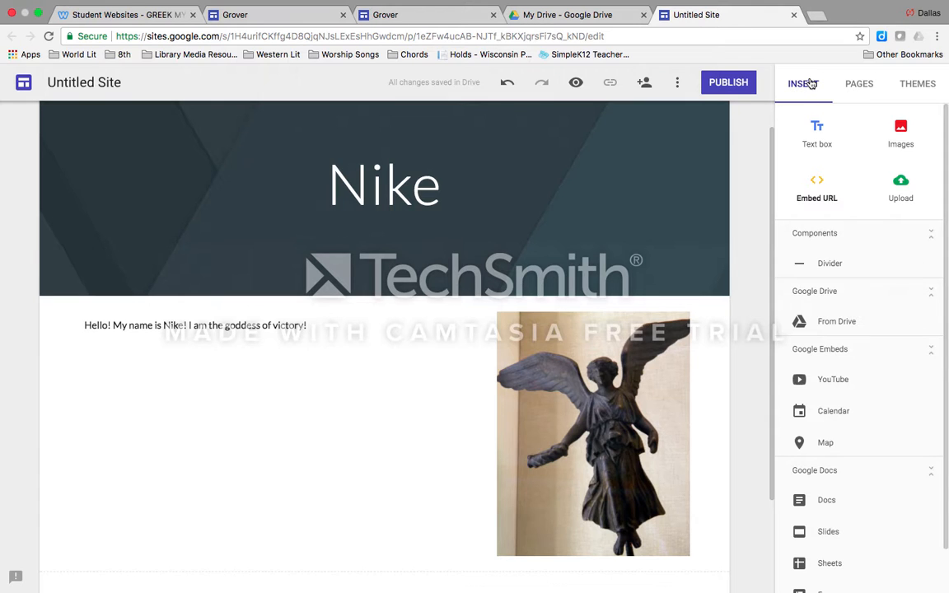
Add a new page named Research and insert a text box on it reading "Nike was the goddess of victory."
click(861, 87)
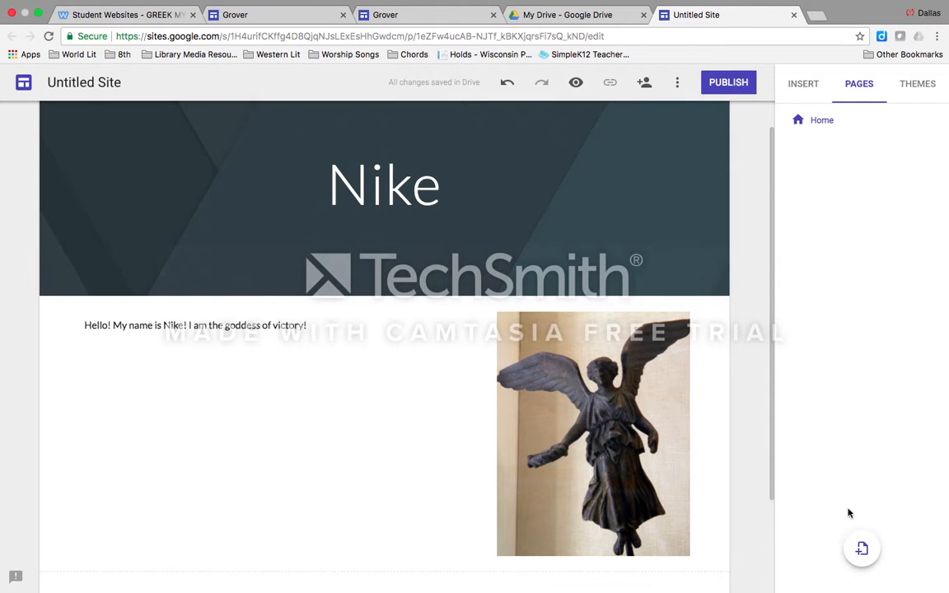
click(860, 548)
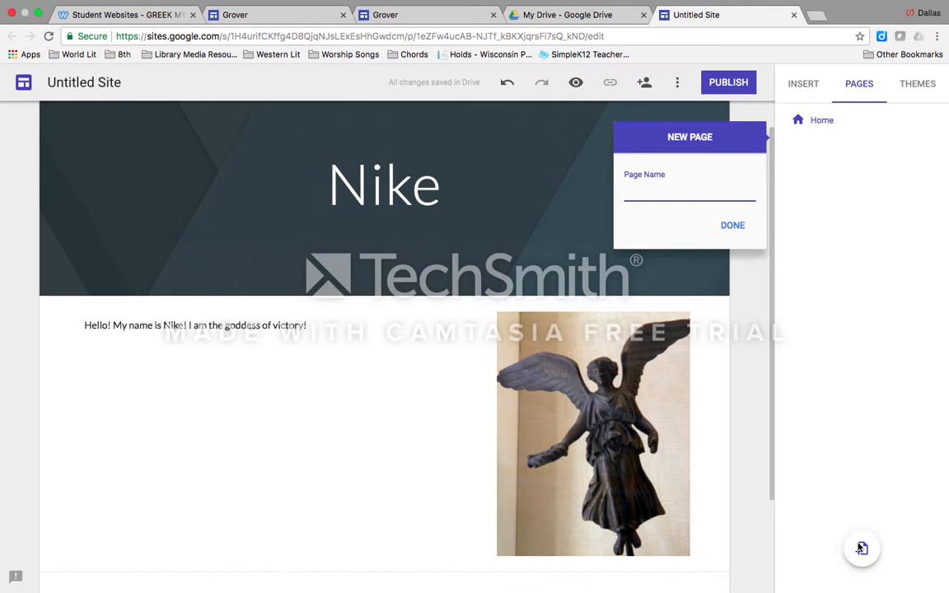
text(Research)
click(736, 229)
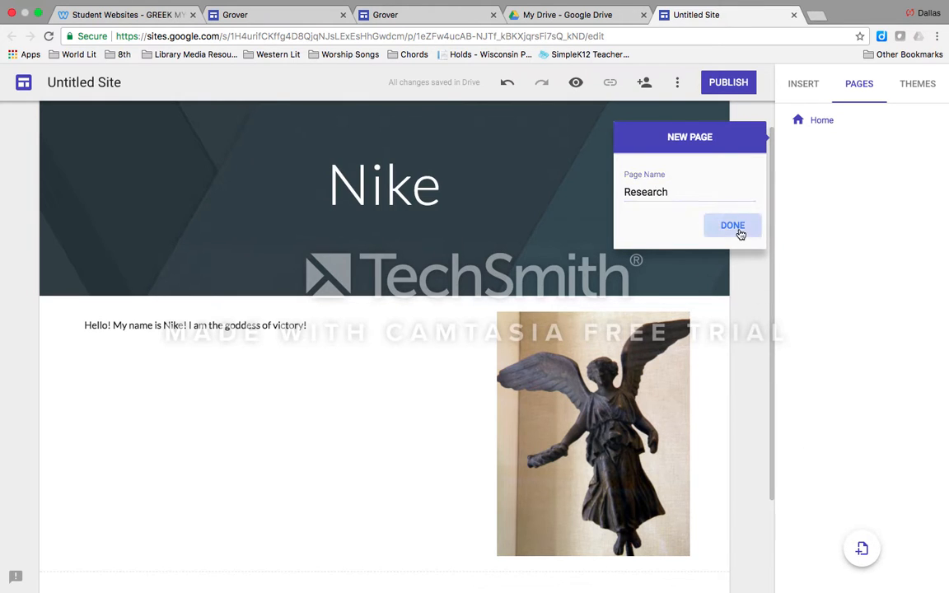
click(806, 84)
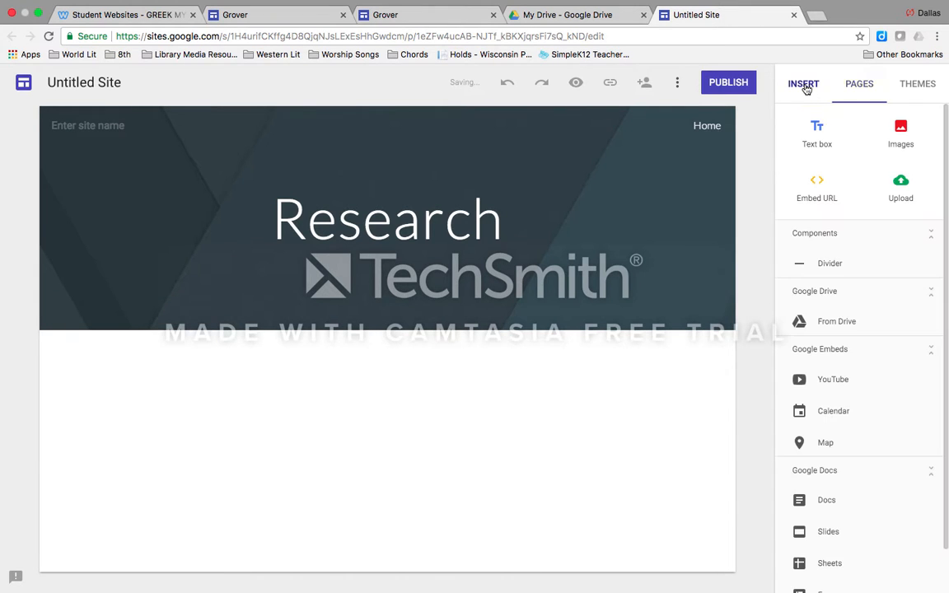
click(820, 138)
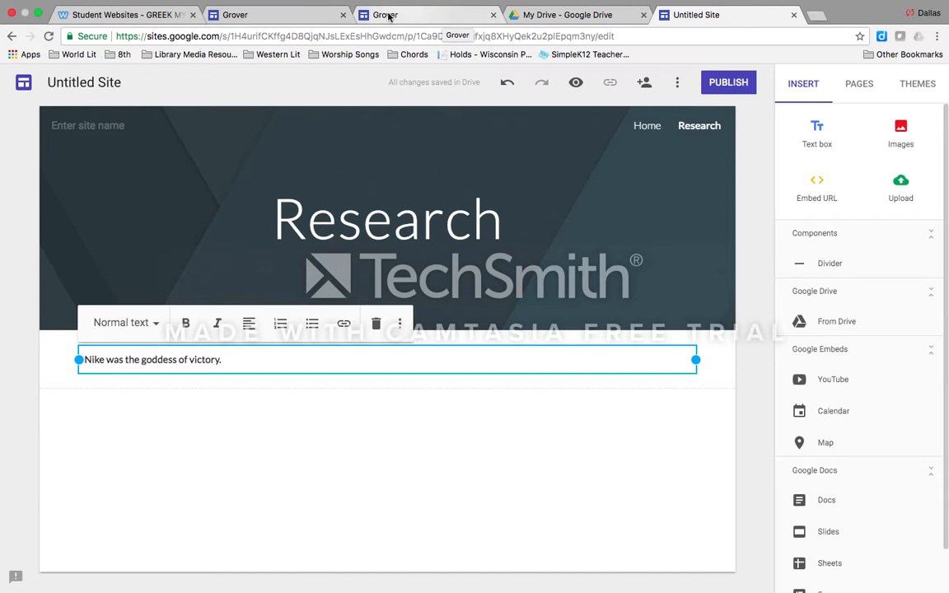
Switch to the Grover example site and examine the character introduction and picture on its home page
click(288, 16)
click(392, 18)
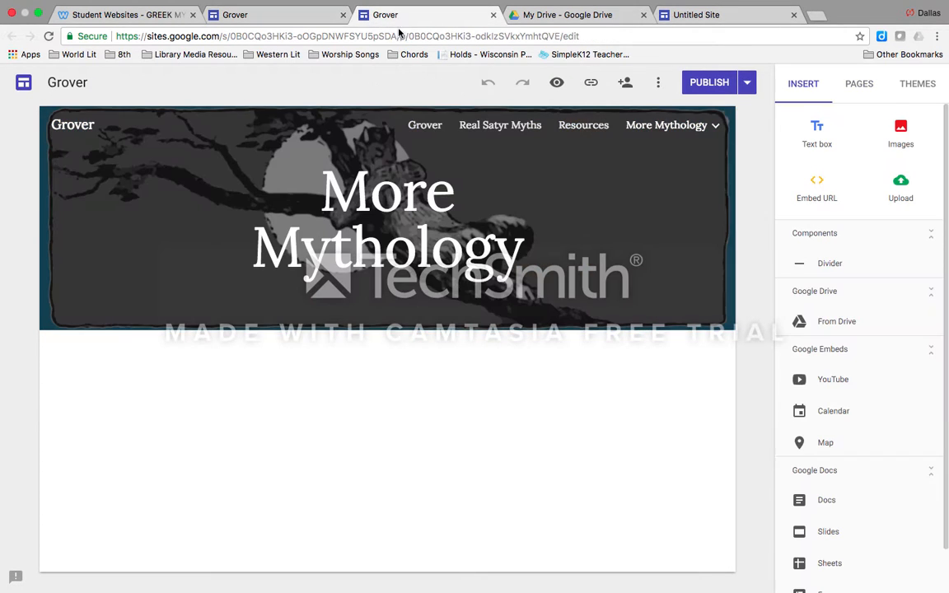
click(425, 125)
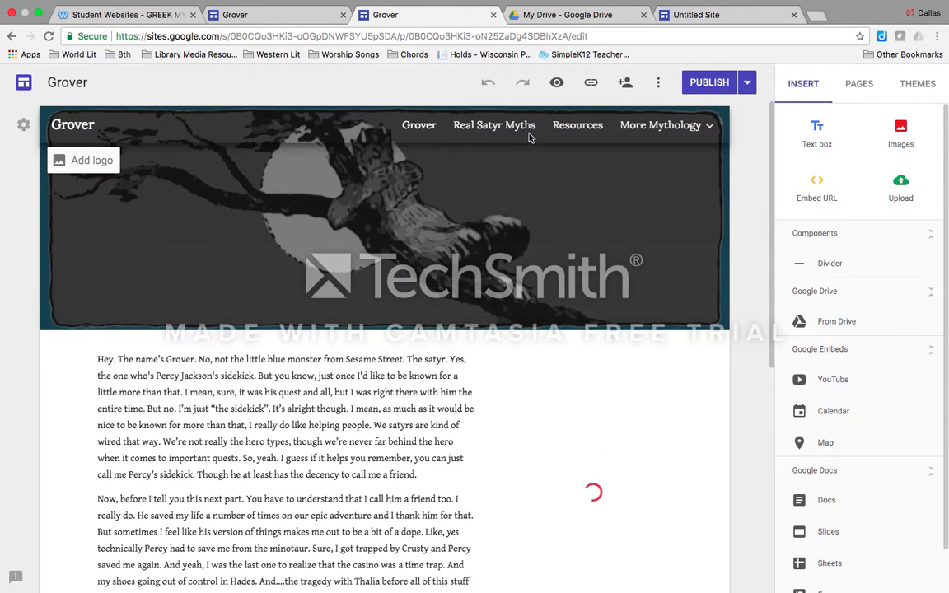
scroll(234, 361, down, 1)
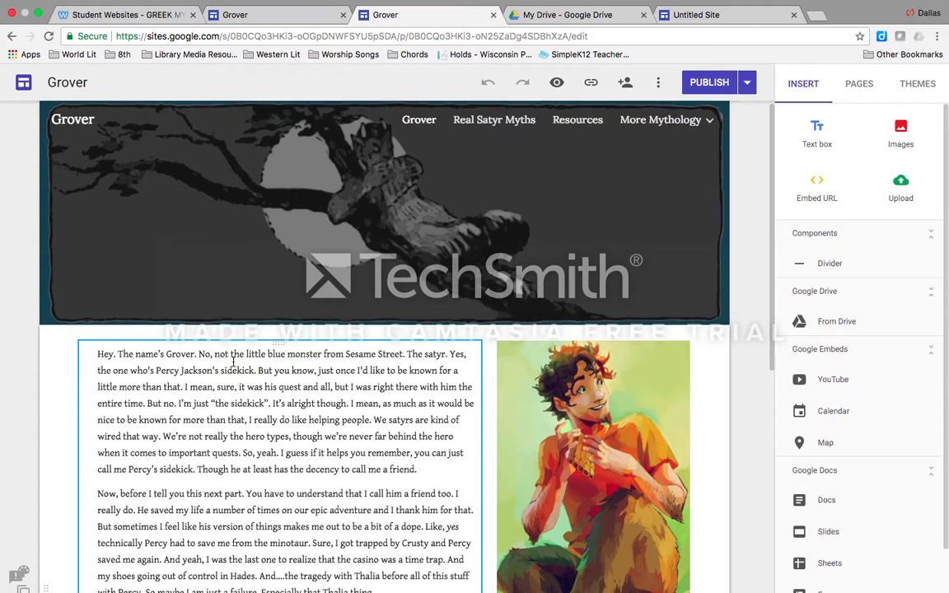
scroll(313, 359, down, 2)
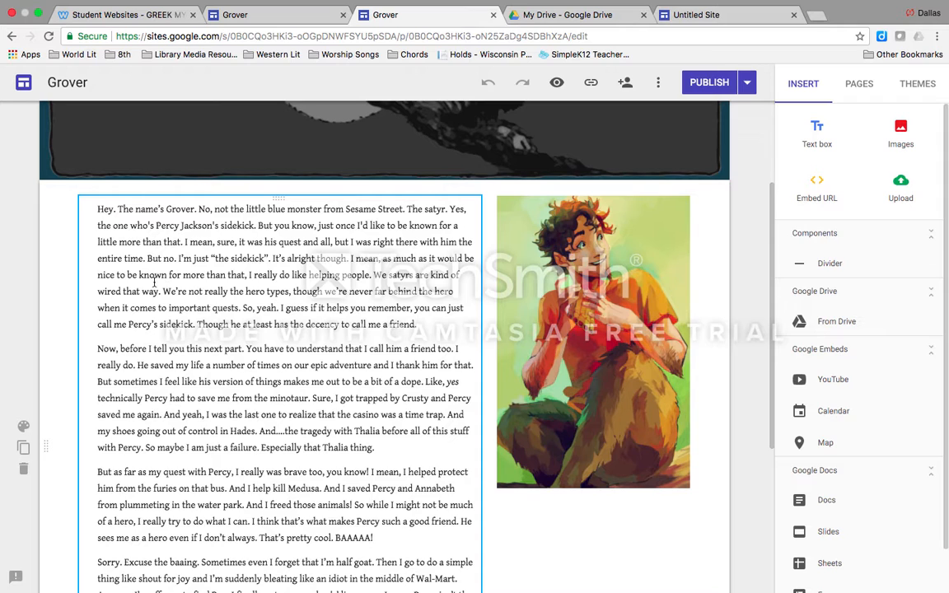
drag(164, 299, 285, 290)
drag(365, 291, 165, 294)
click(314, 316)
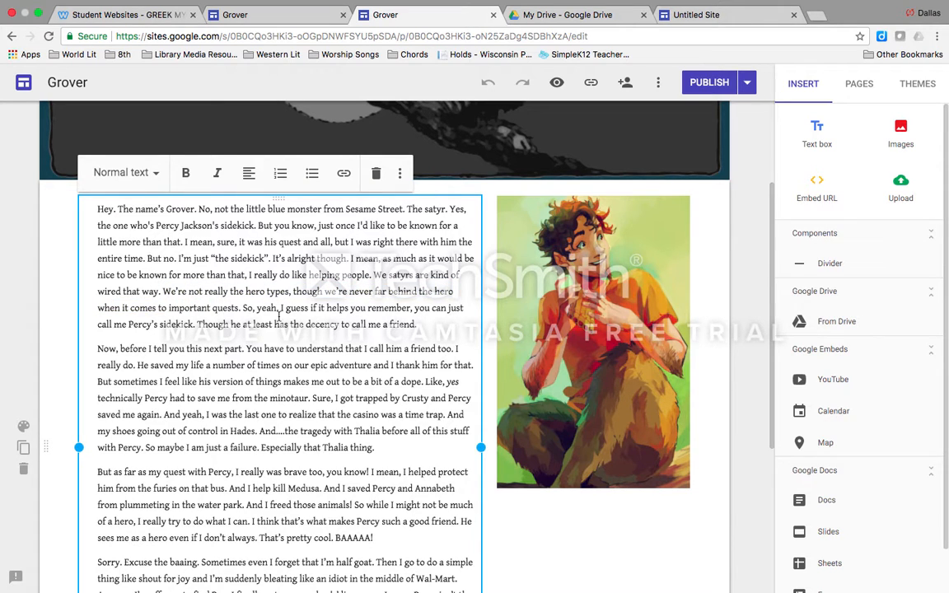
scroll(278, 316, down, 5)
scroll(278, 316, up, 6)
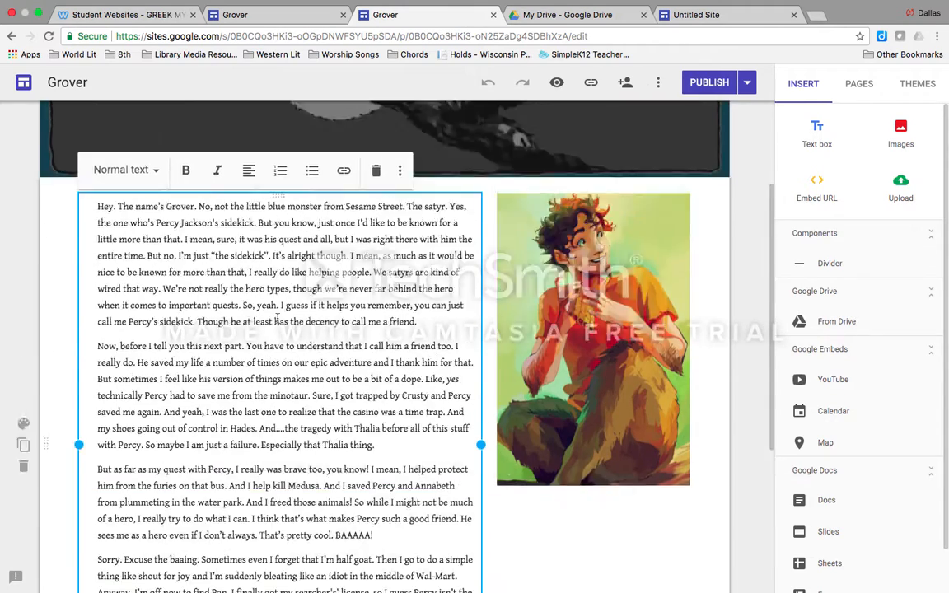
Open the example site's Real Satyr Myths page and examine its list of legends with linked words
mouse_move(590, 145)
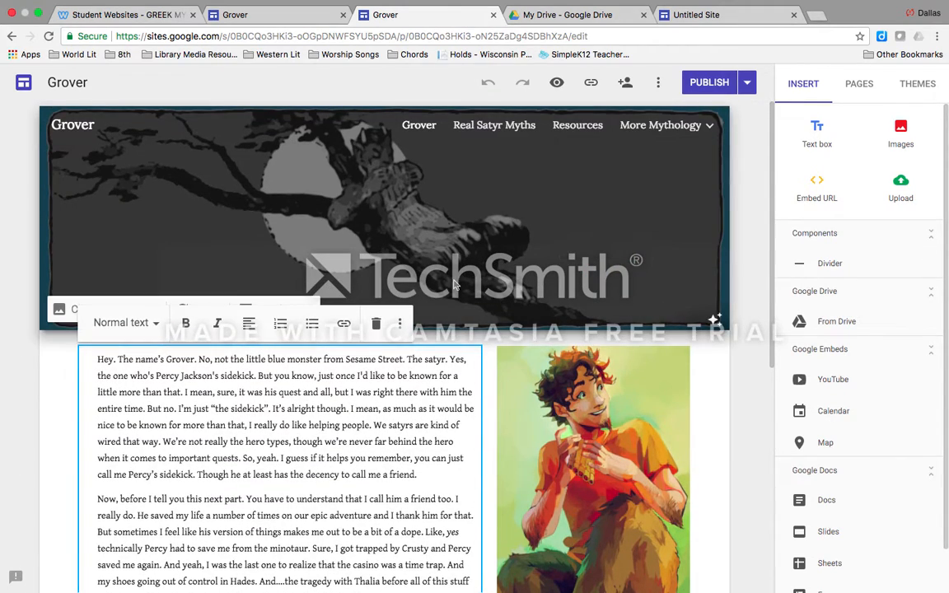
click(504, 124)
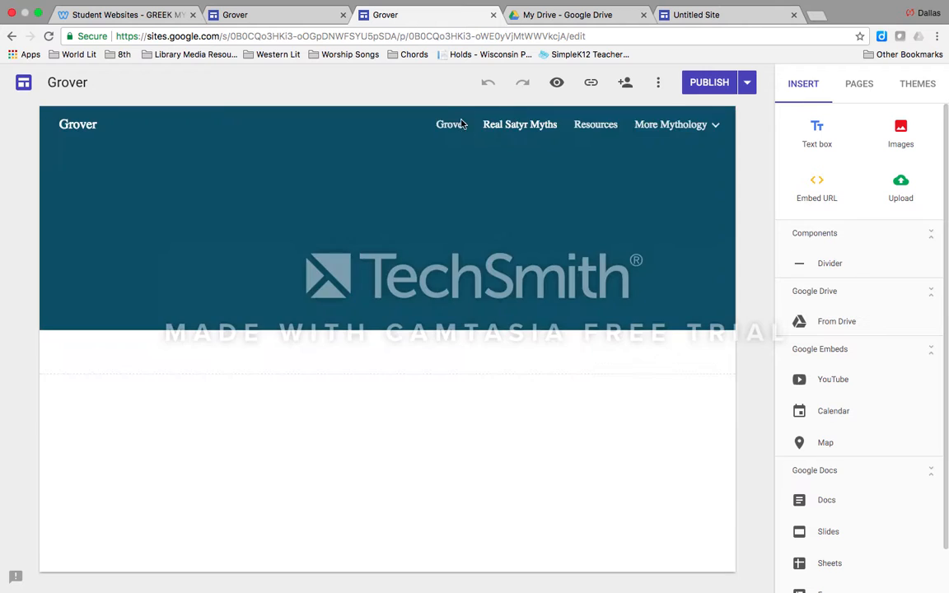
scroll(301, 347, down, 3)
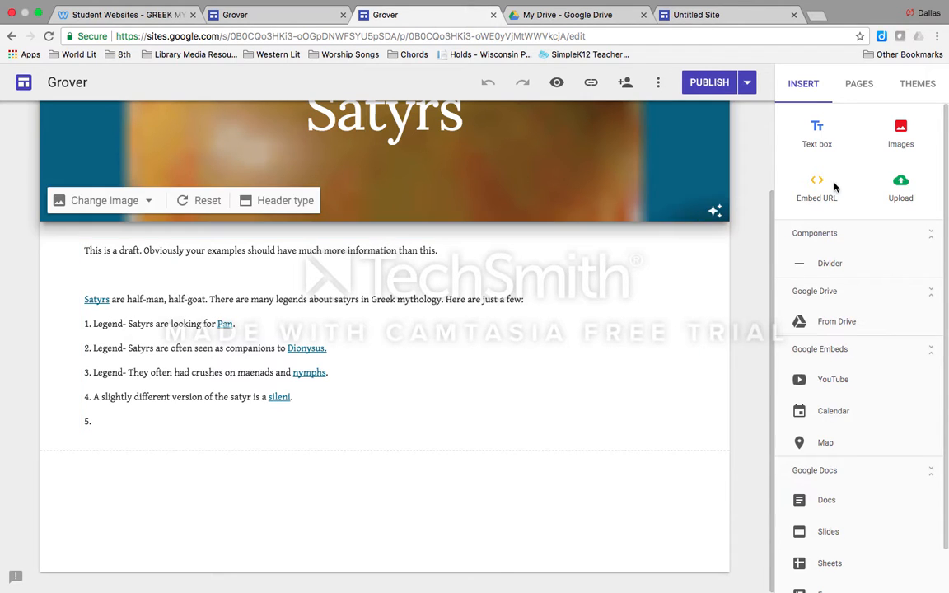
Add a new page named Fawn to the Grover site
click(859, 85)
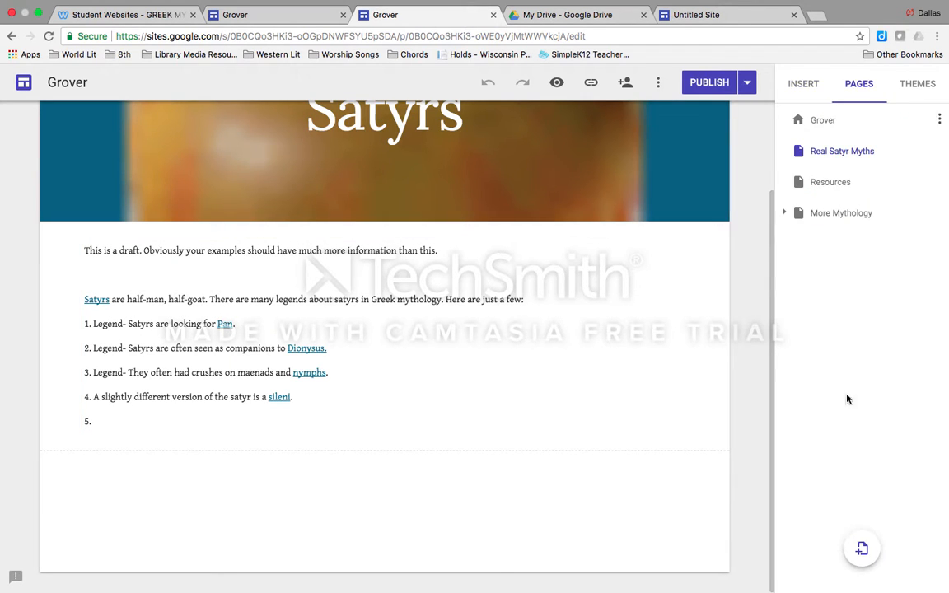
click(861, 551)
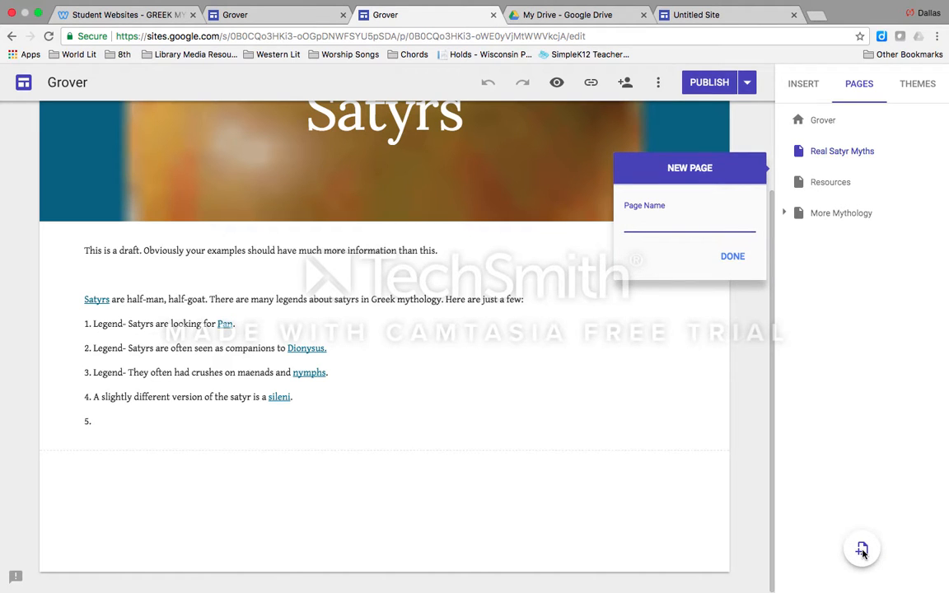
text(Fawn)
click(724, 259)
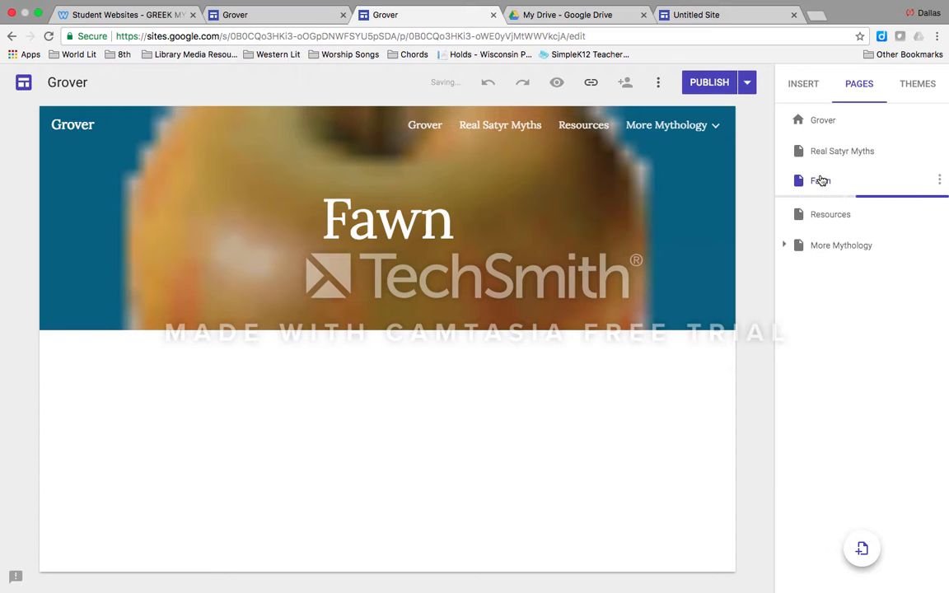
Nest the Fawn page under More Mythology as a subpage and open the More Mythology page
mouse_move(688, 120)
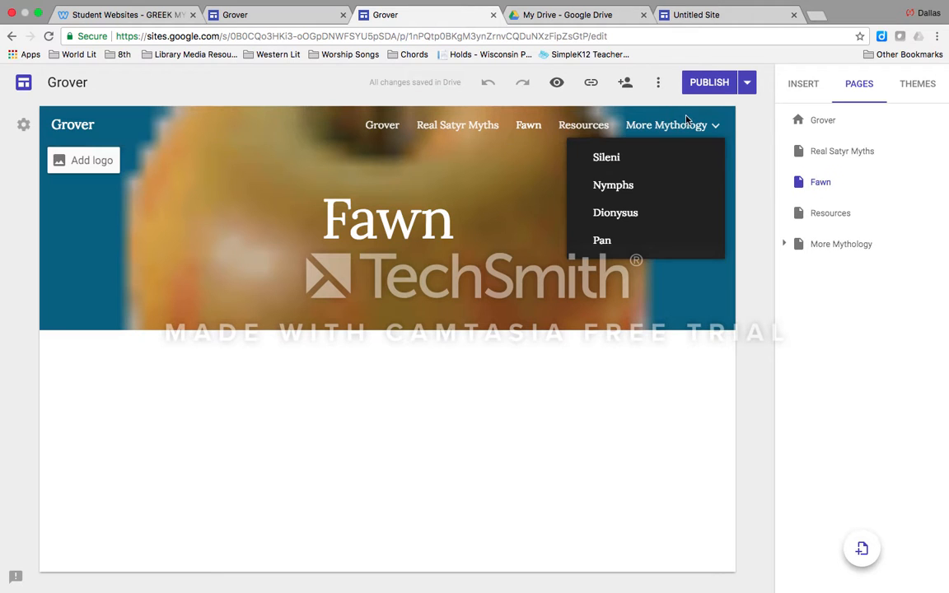
drag(815, 183, 820, 241)
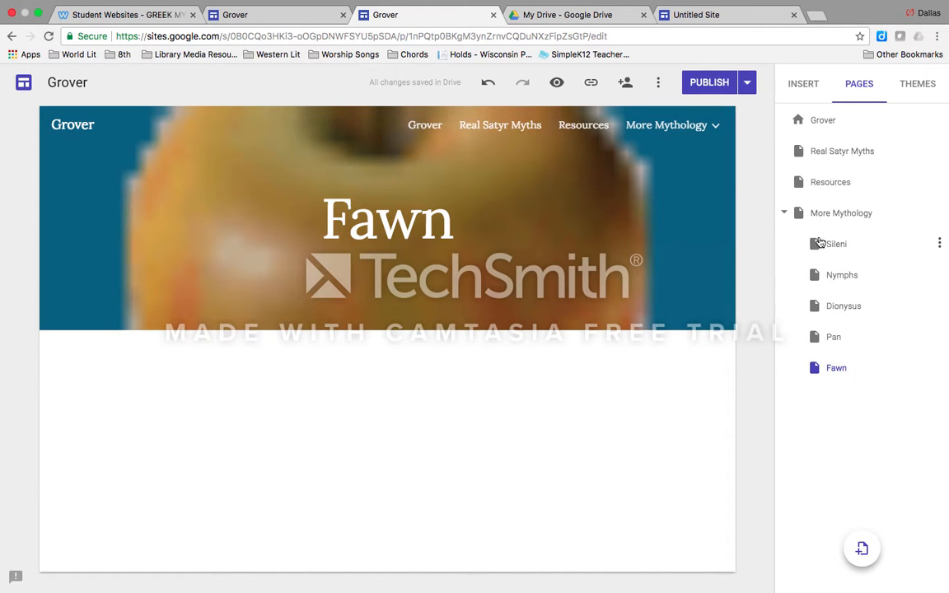
click(702, 126)
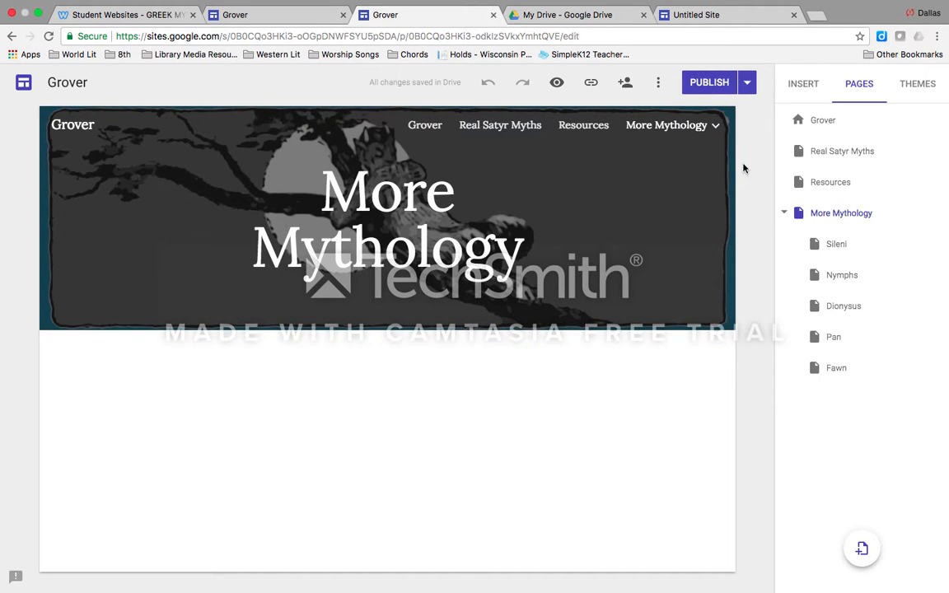
On the Real Satyr Myths page, link the word "Greek" in the introductory sentence to the More Mythology page
click(526, 125)
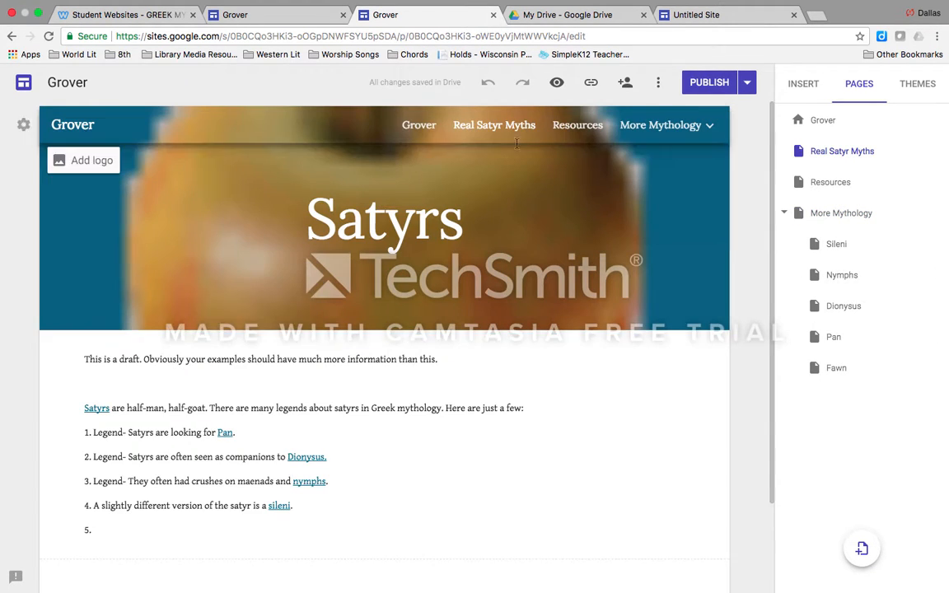
click(211, 481)
scroll(128, 397, down, 1)
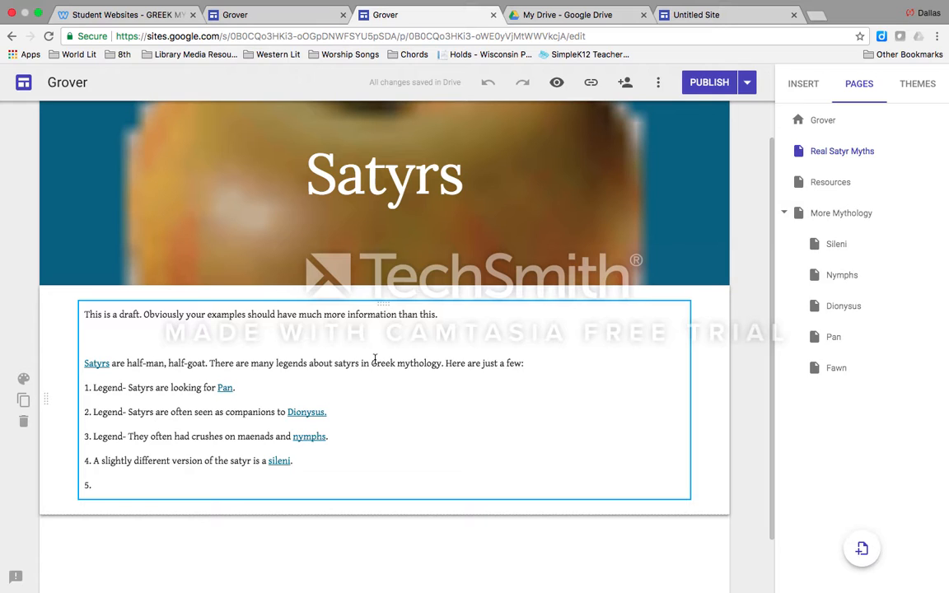
drag(372, 363, 397, 364)
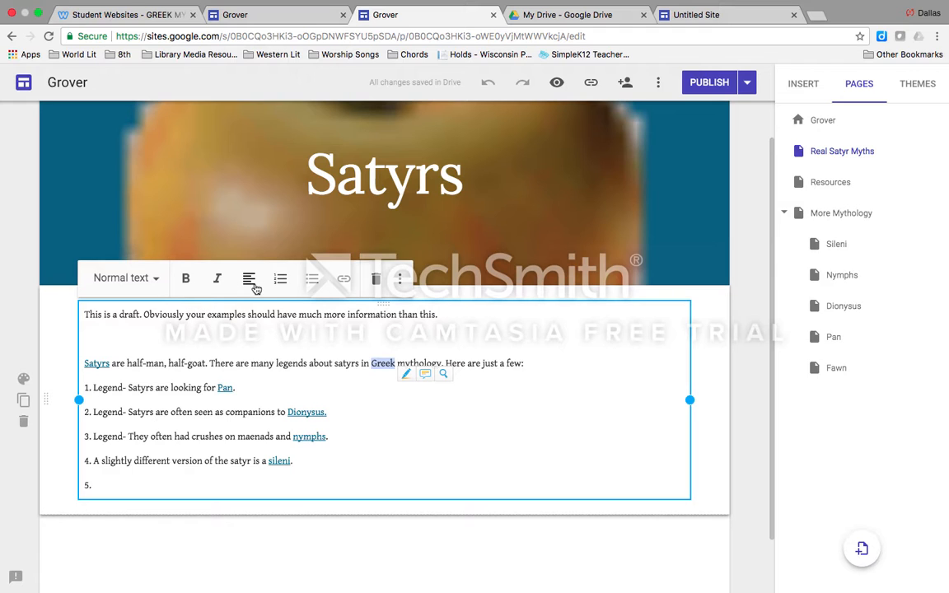
click(344, 282)
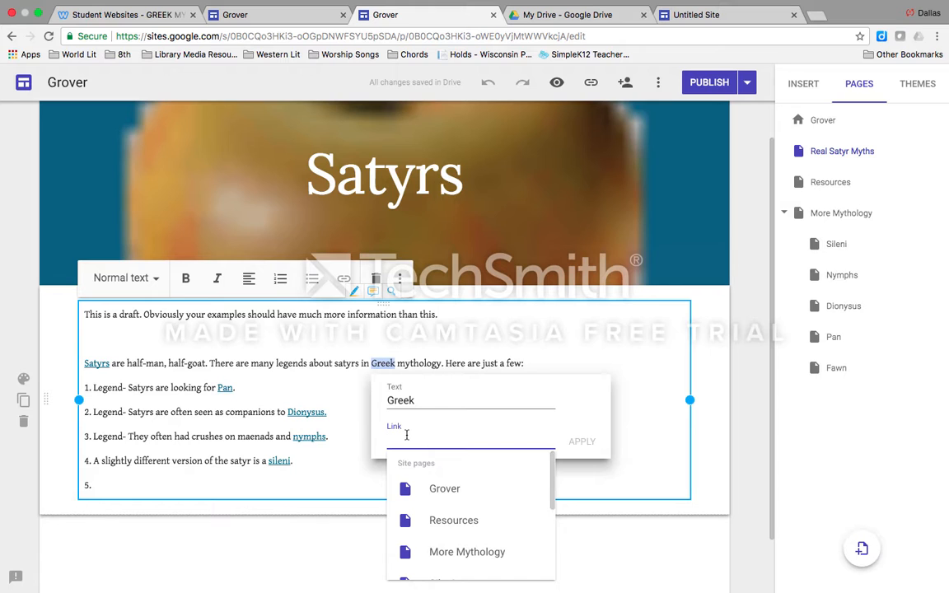
scroll(429, 486, down, 1)
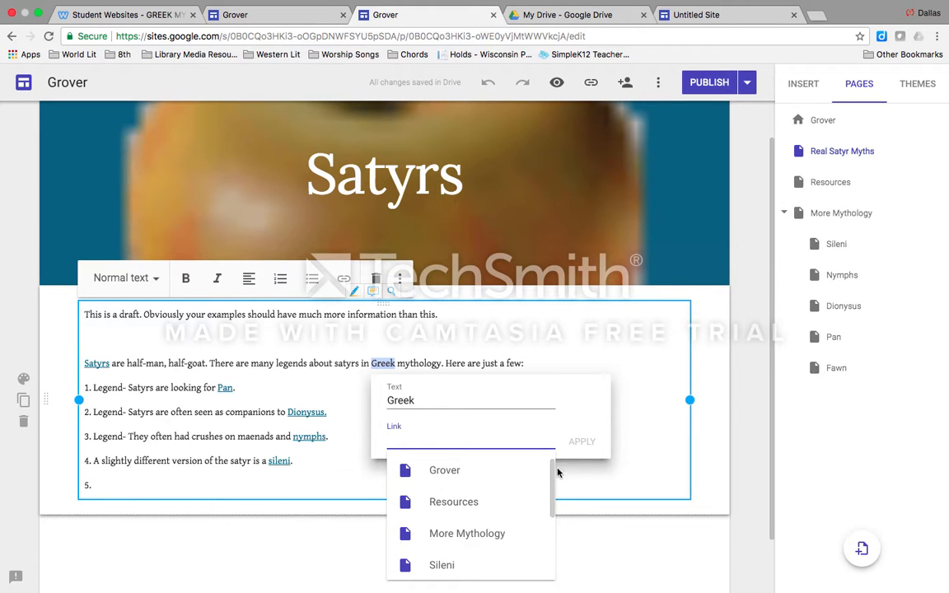
drag(551, 475, 556, 503)
click(483, 485)
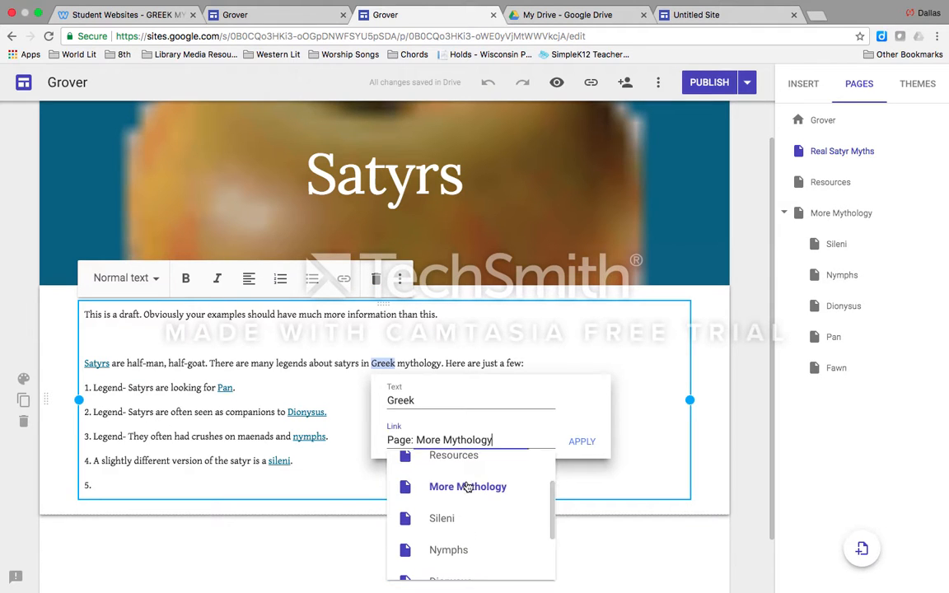
click(582, 442)
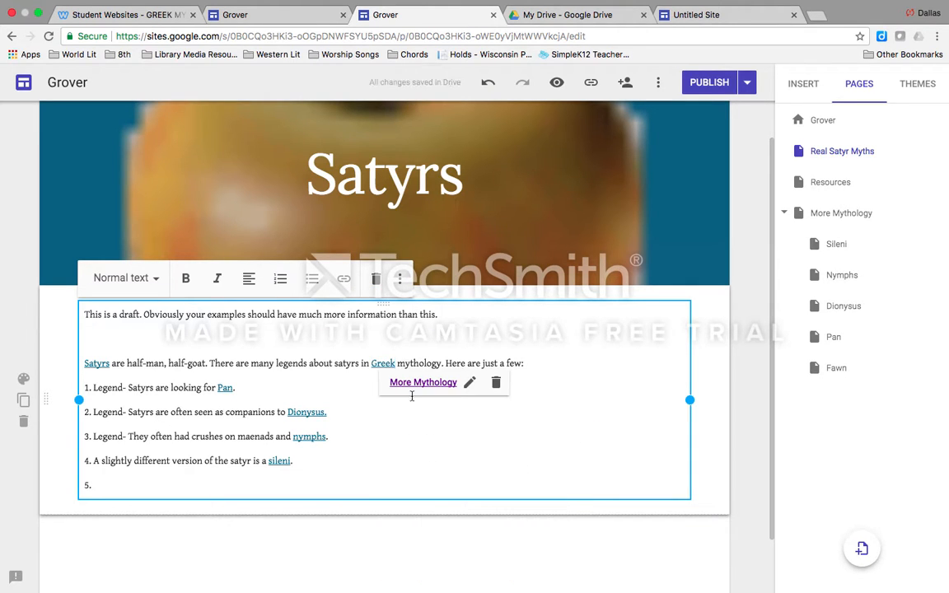
Test the link on the word "Greek" by following it, and return to the Real Satyr Myths page
click(384, 365)
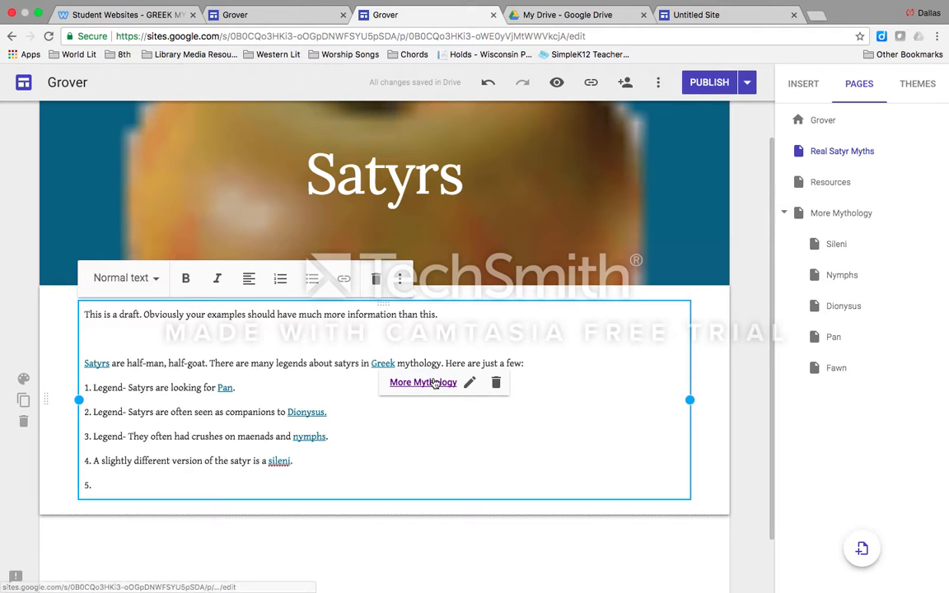
click(429, 383)
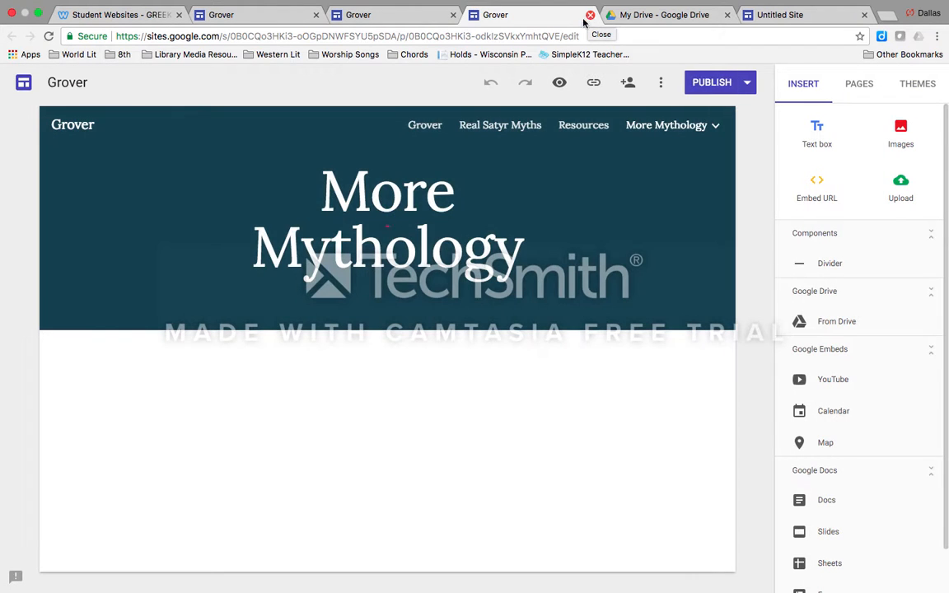
click(412, 18)
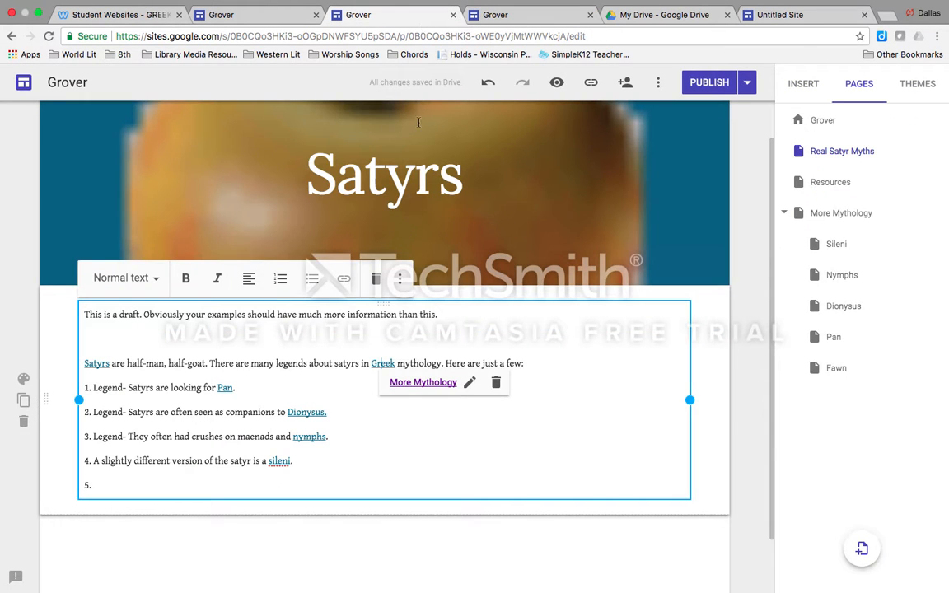
Leave the link details and publish the Grover site
click(398, 461)
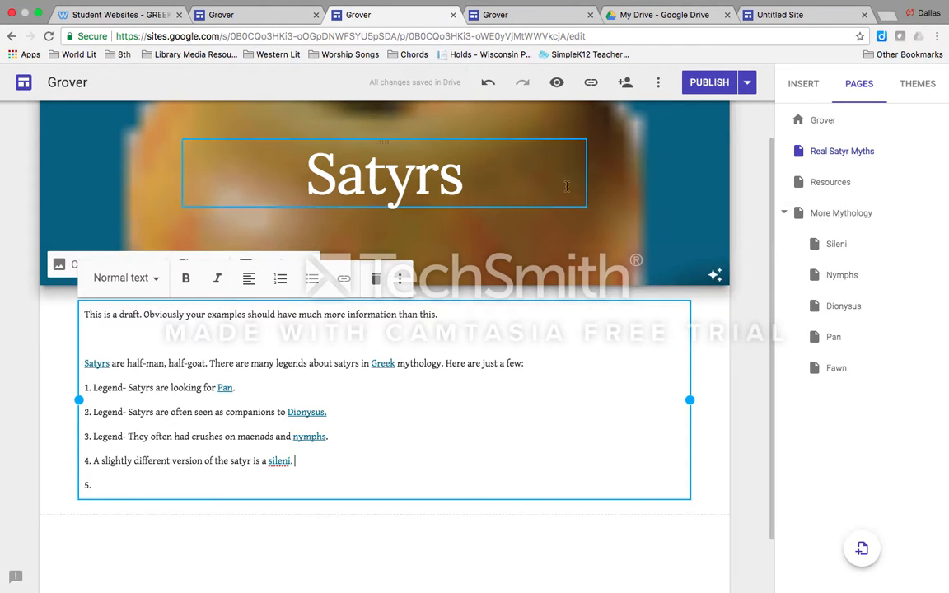
click(710, 83)
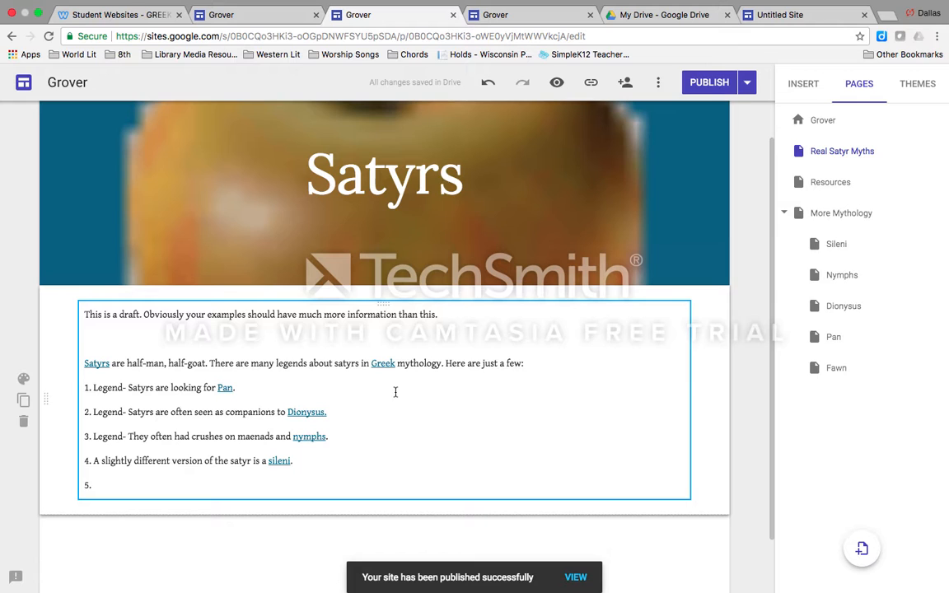
Display the published link of the Grover site and dismiss it
click(591, 82)
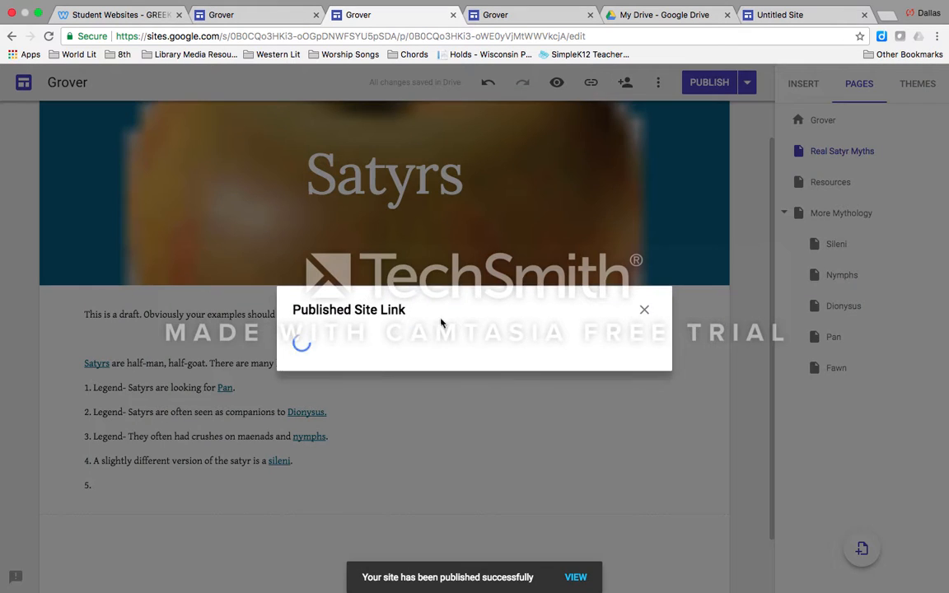
click(389, 345)
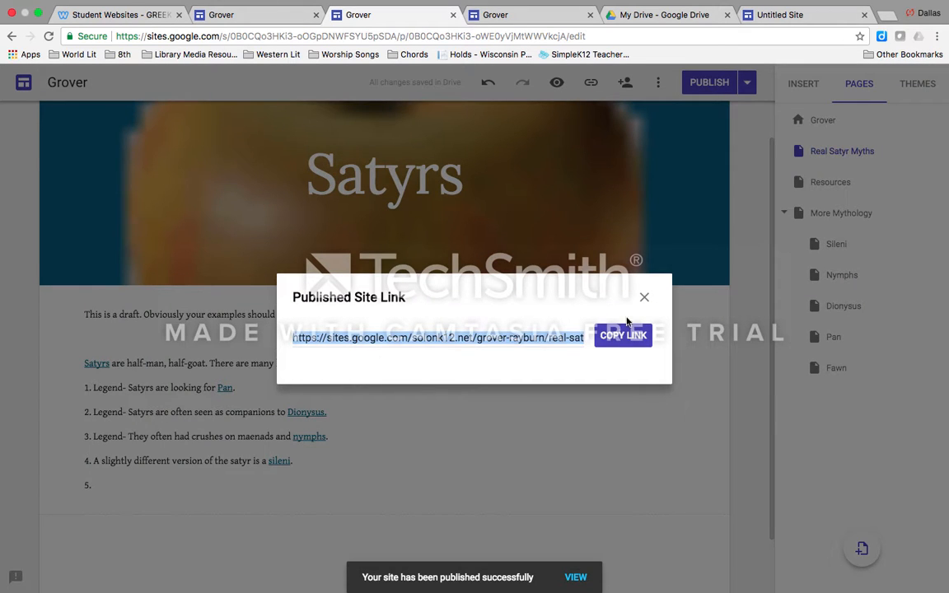
click(645, 300)
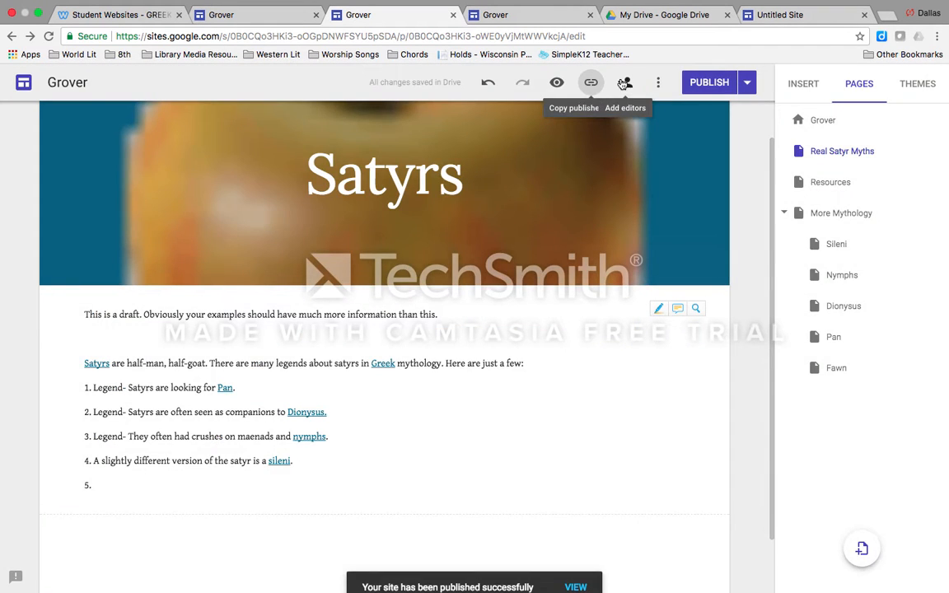
Try to invite a collaborator by name as an editor of the Grover site, and close the sharing settings
click(590, 82)
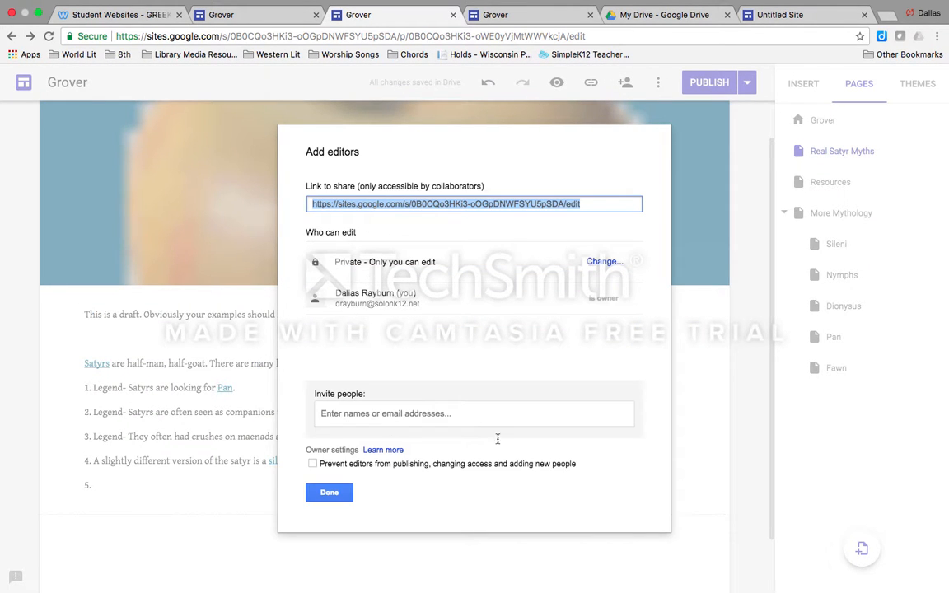
click(381, 414)
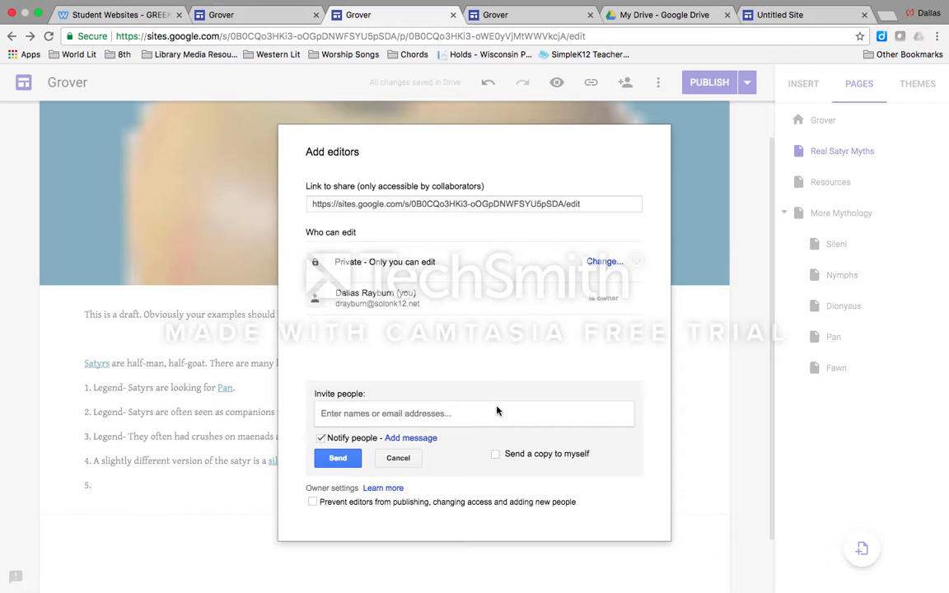
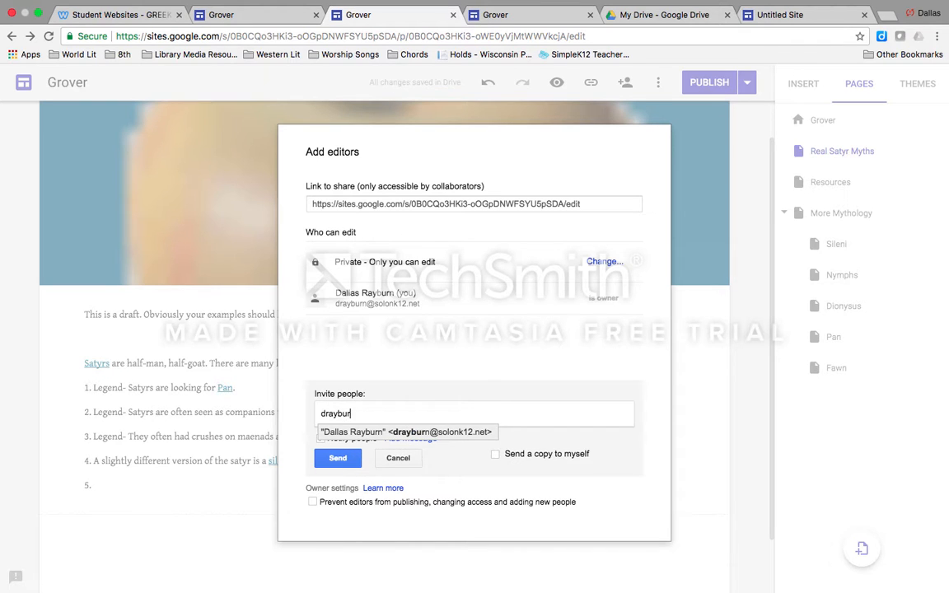
text(a)
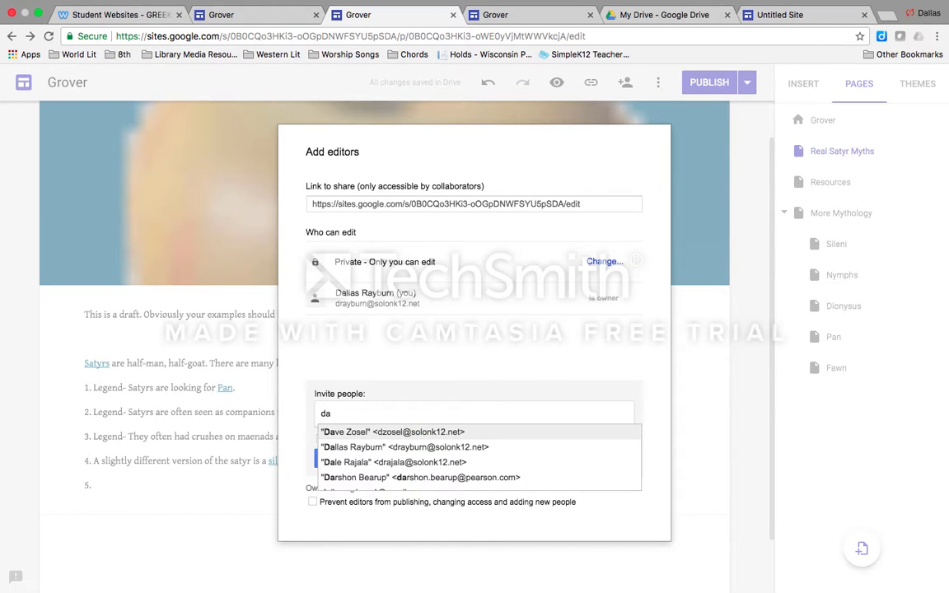
click(448, 447)
click(338, 459)
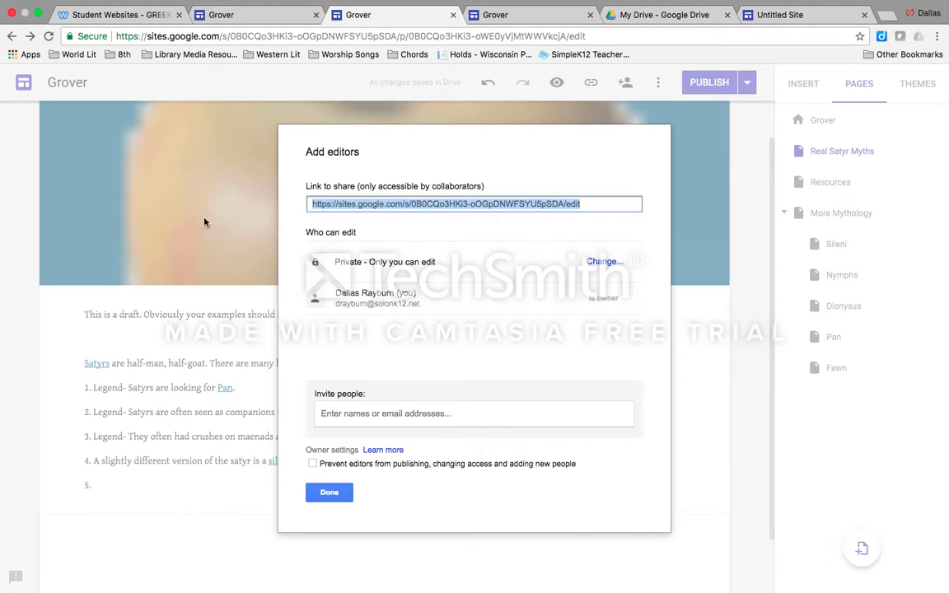
click(324, 491)
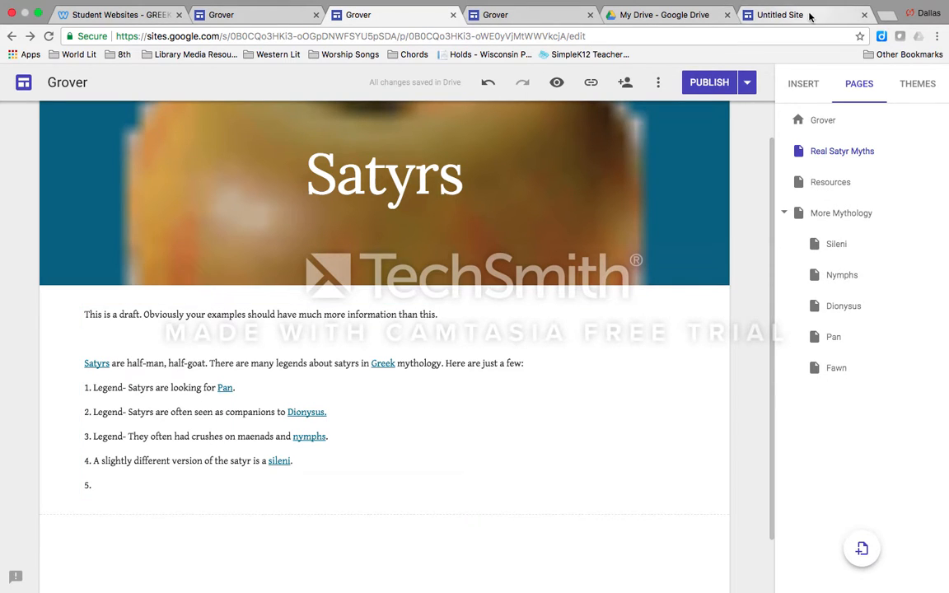
Review the Student Websites page of the Greek Mythology Weebly site and return to the Grover site editor
scroll(536, 292, up, 1)
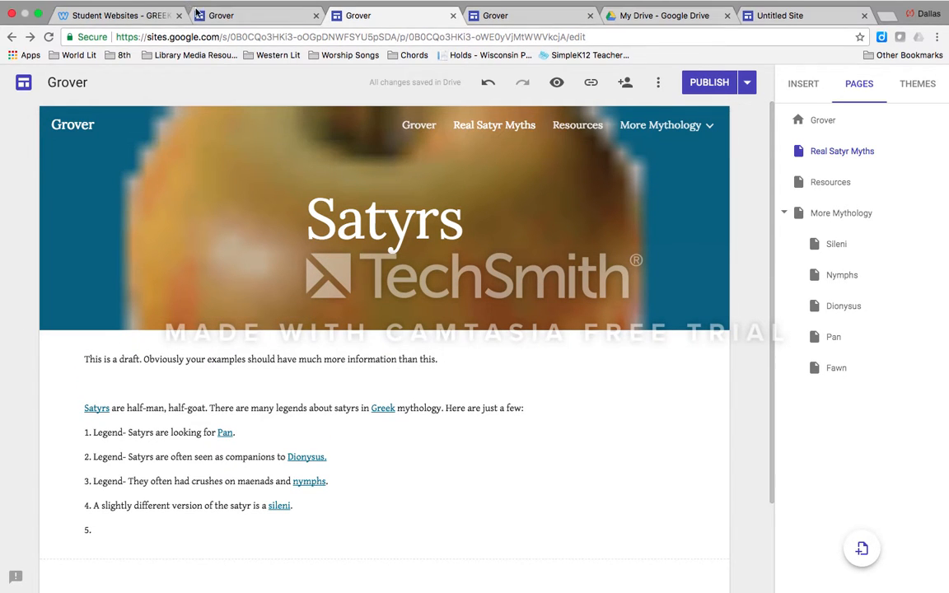
click(105, 28)
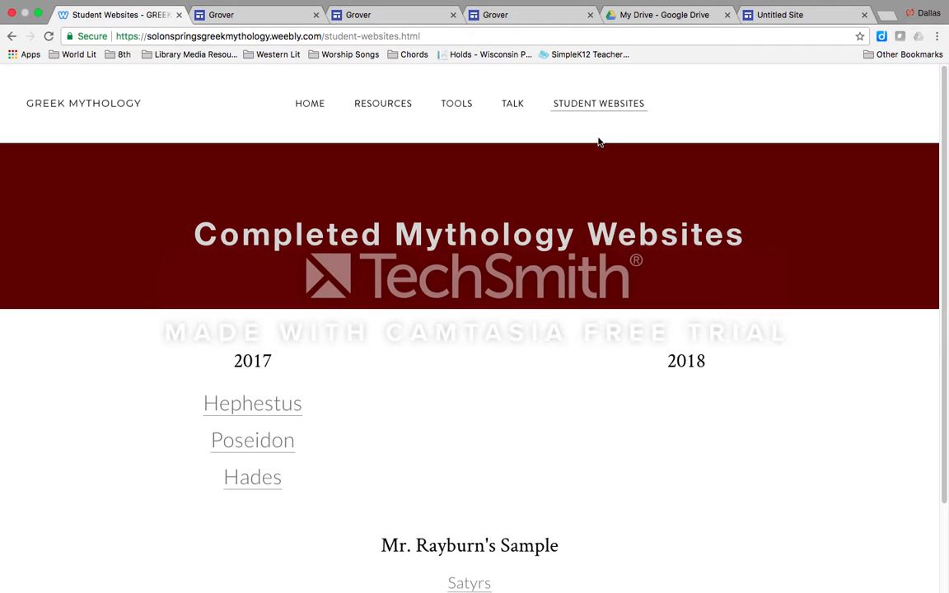
click(590, 106)
click(381, 15)
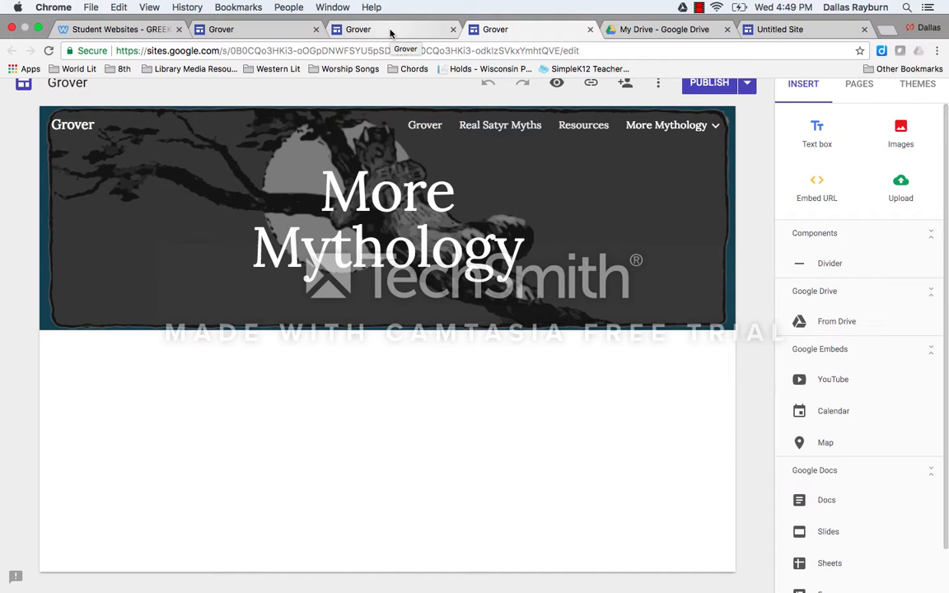
click(699, 7)
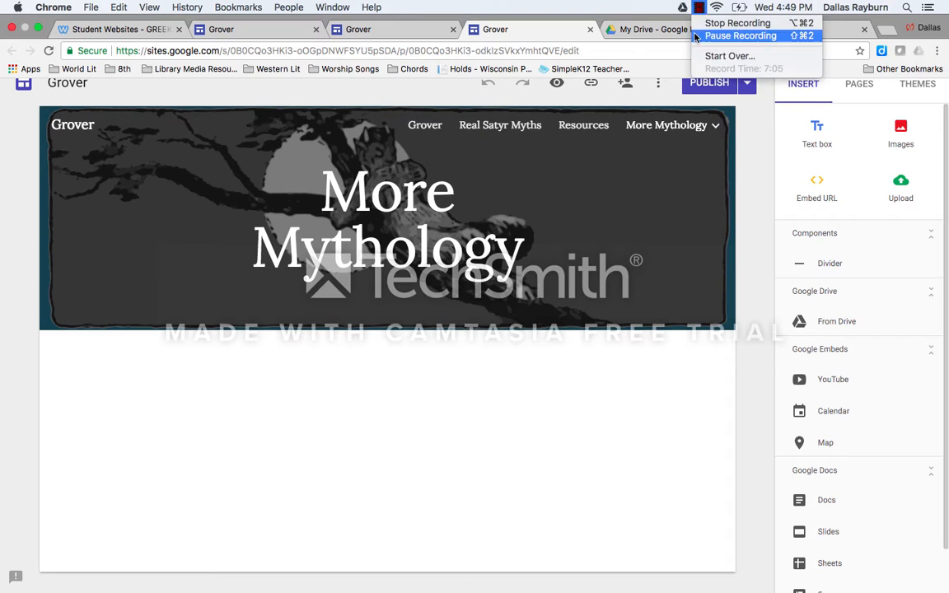